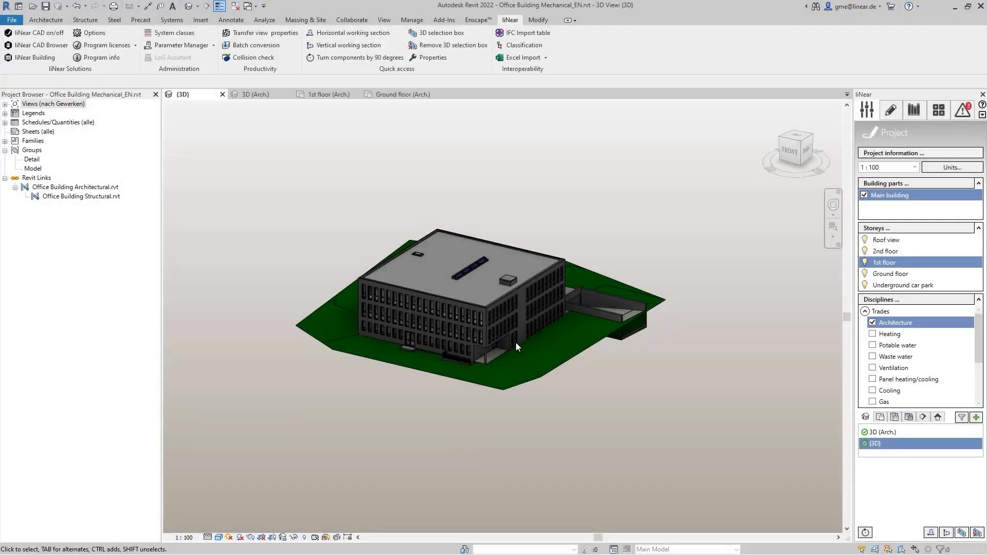
Select the linked architectural and structural models in the liNear panel
scroll(516, 343, "up", 2)
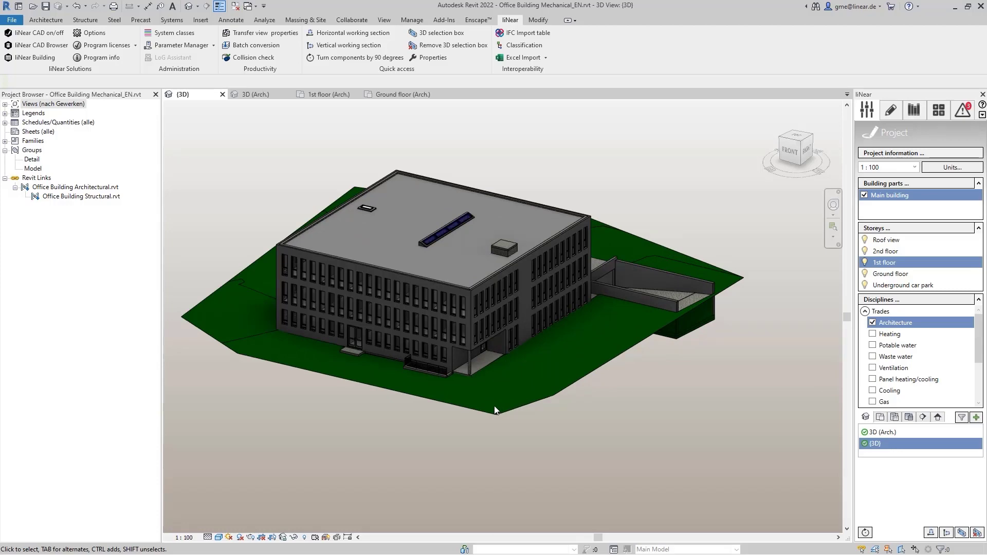
middle_click_drag(494, 406, 334, 278, "shift")
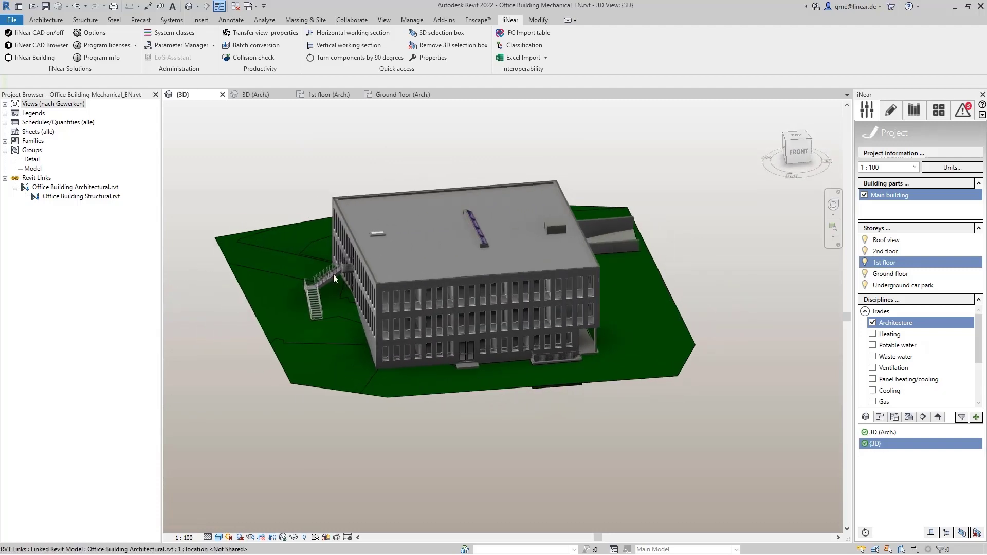
left_click(57, 189)
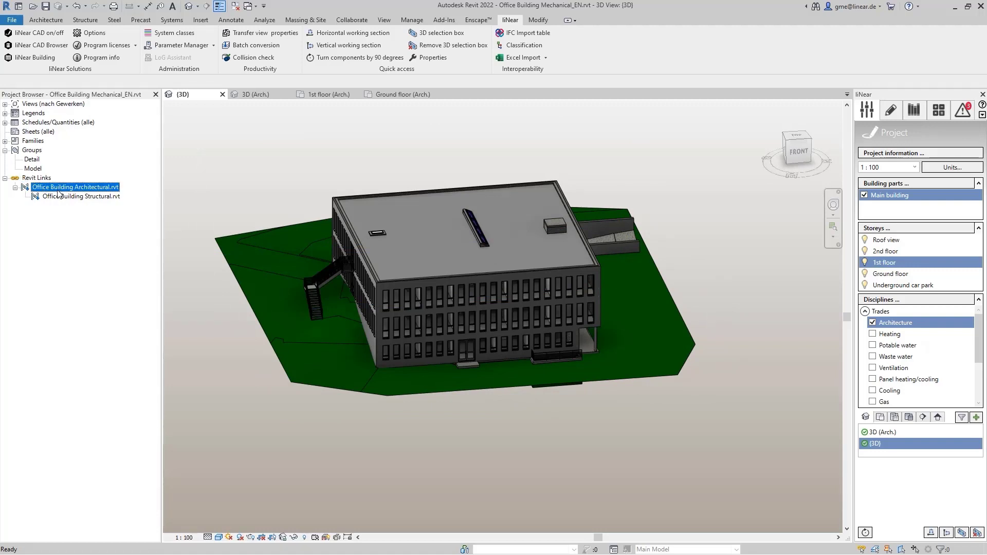
left_click(81, 197)
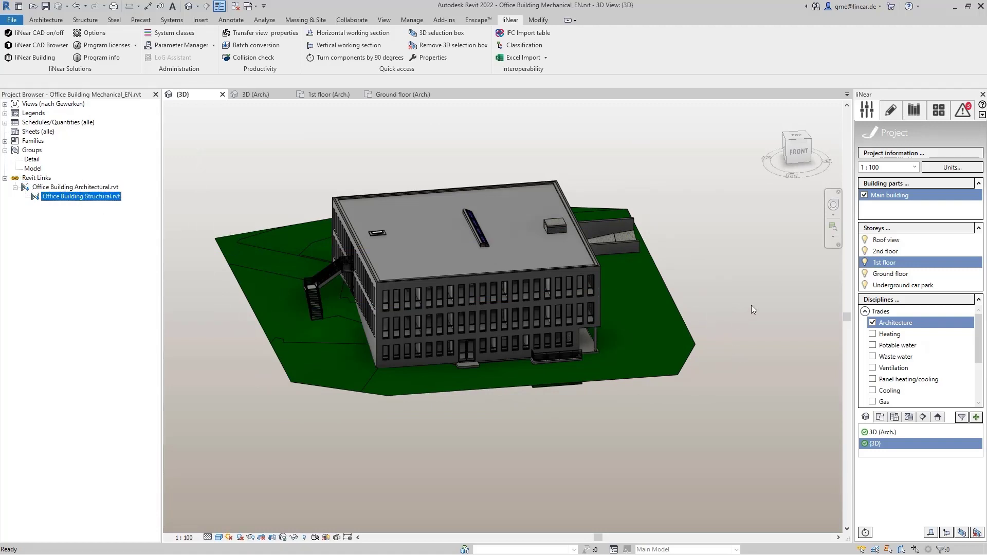
Section the 3D view down to the ground floor, then restore all storeys including the roof
left_click(866, 240)
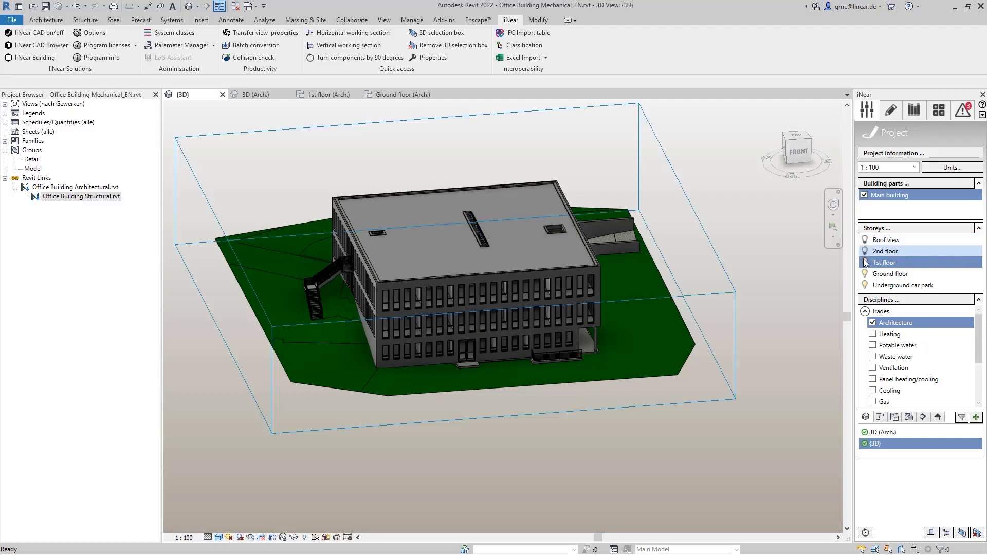
left_click(866, 263)
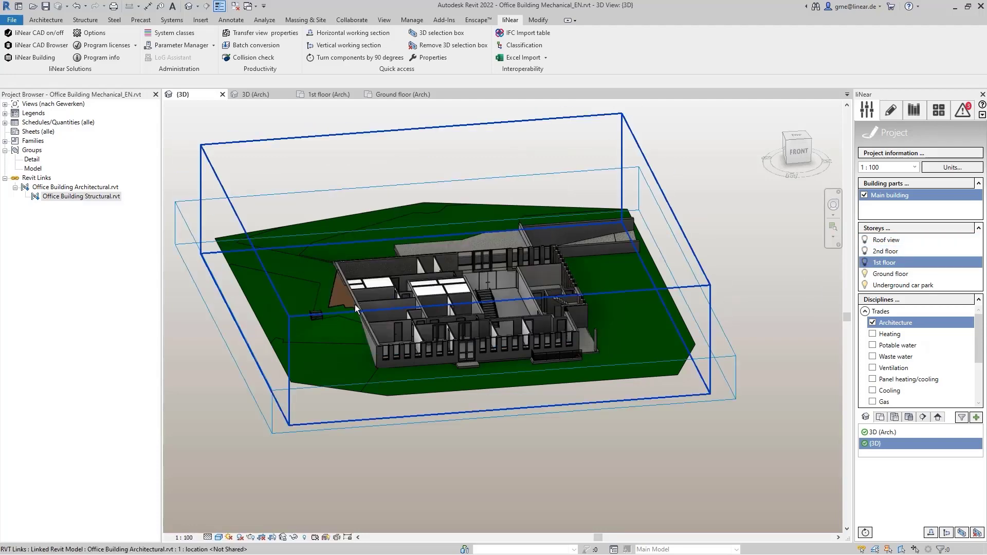
middle_click_drag(355, 307, 354, 334, "shift")
middle_click_drag(744, 309, 771, 279, "shift")
left_click(866, 241)
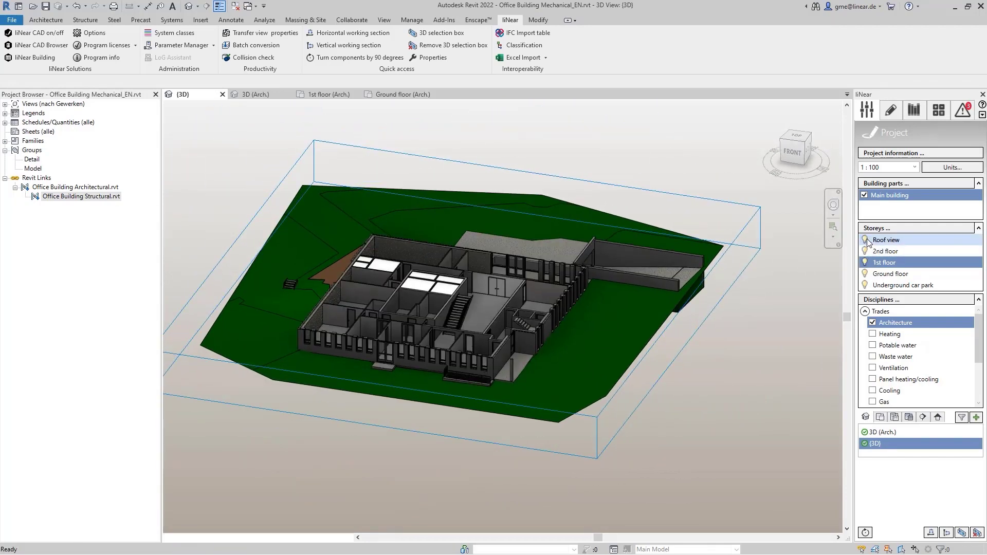
middle_click_drag(544, 364, 689, 352, "shift")
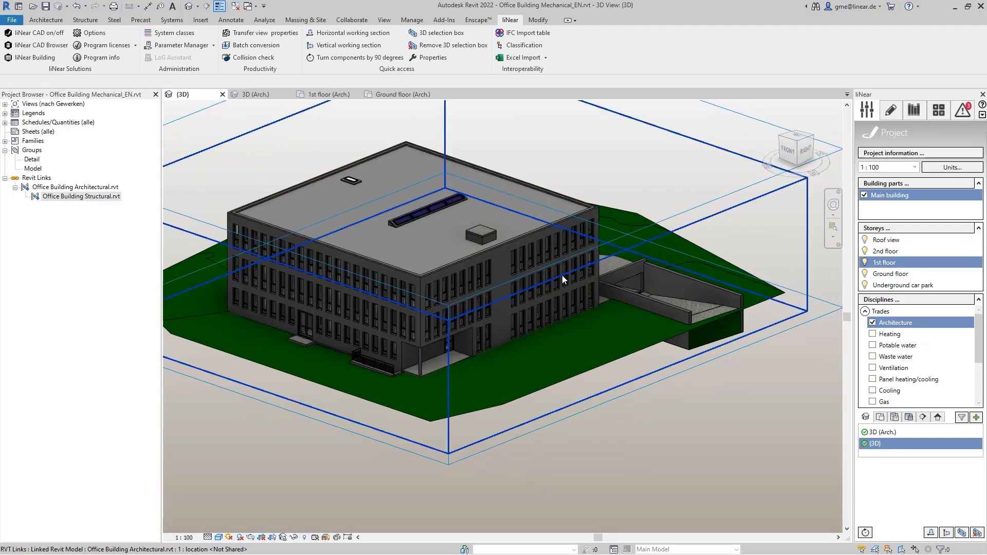
mouse_move(877, 327)
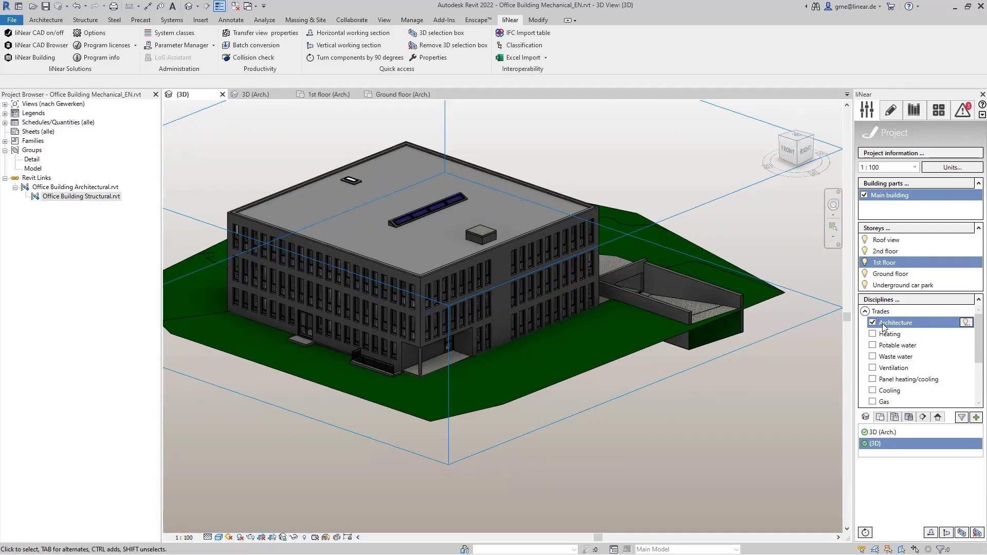
left_click(941, 111)
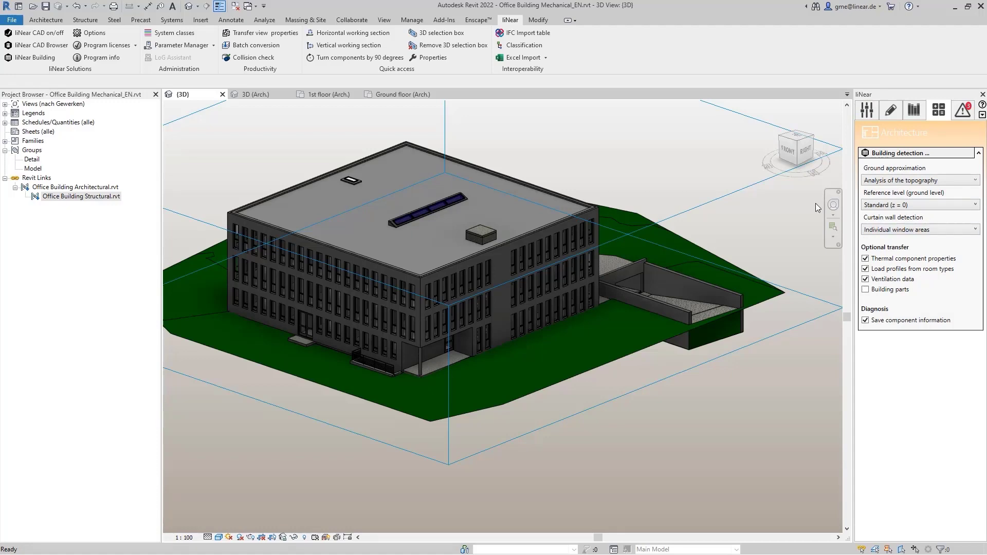
middle_click_drag(628, 326, 598, 236, "shift")
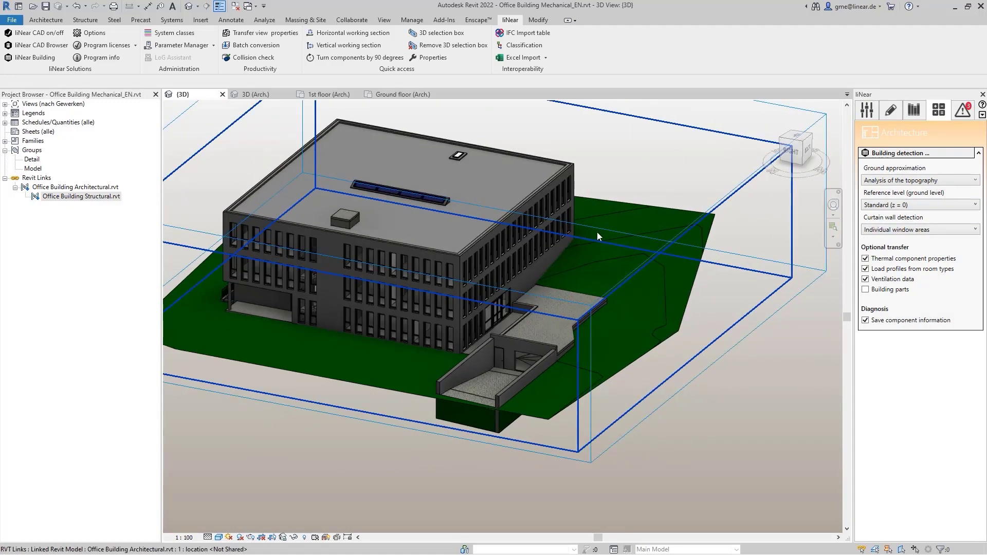
left_click(905, 180)
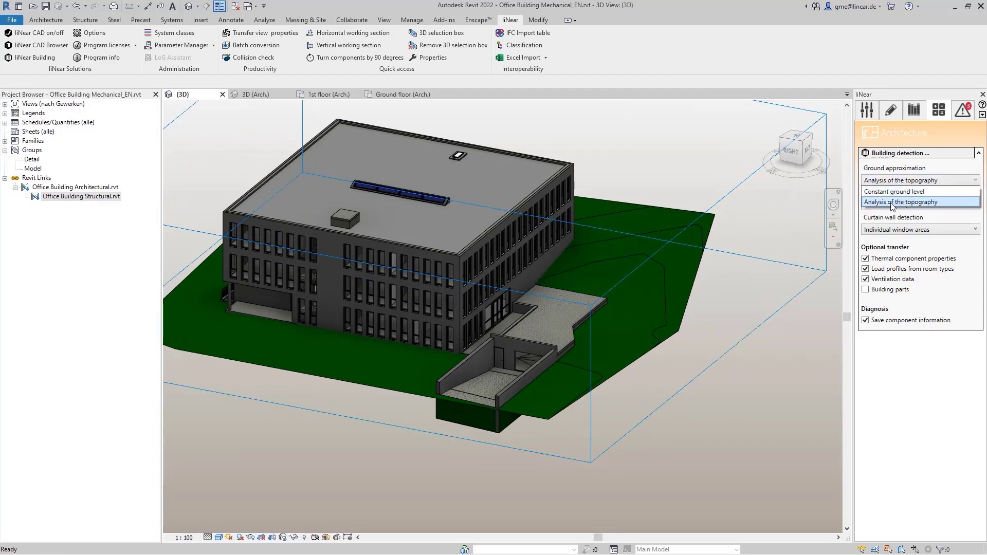
left_click(892, 203)
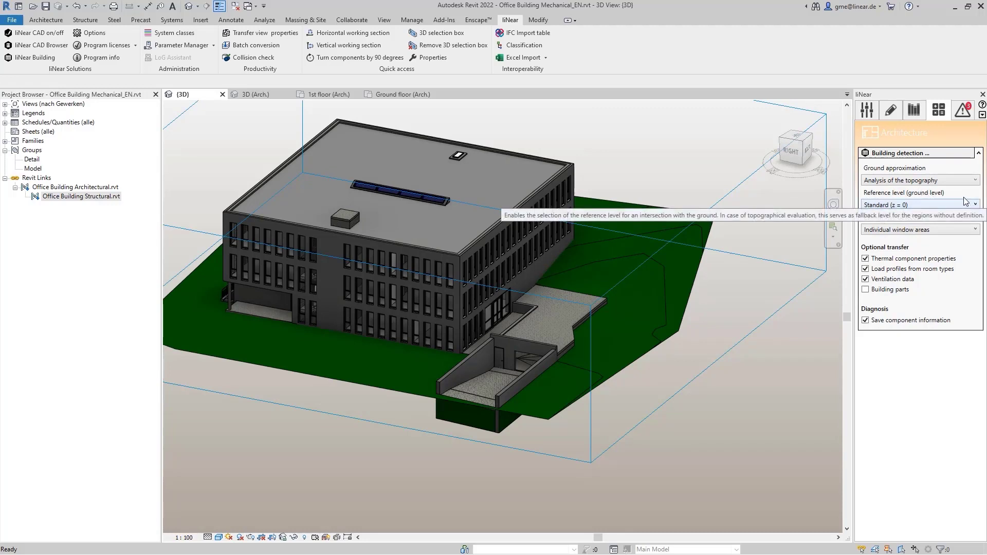
left_click(928, 207)
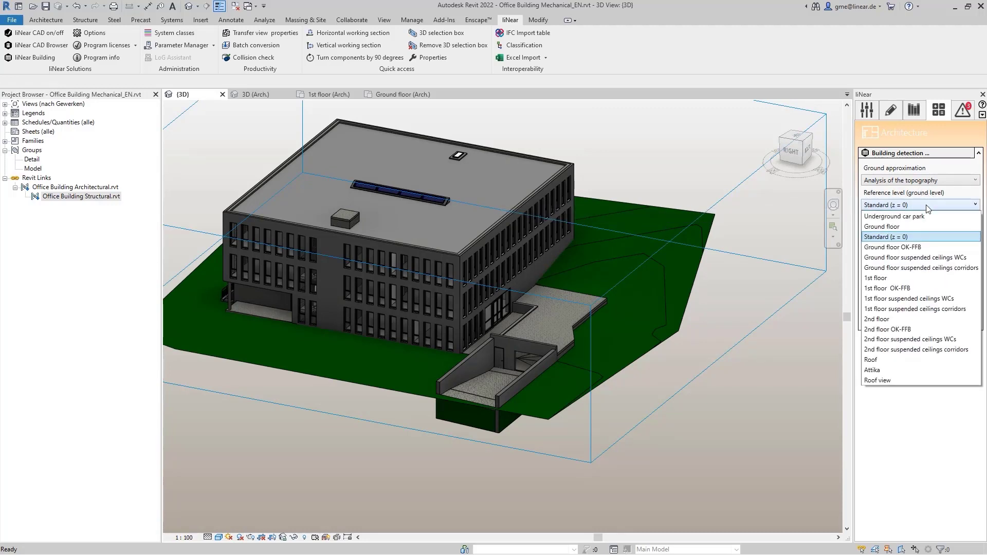
left_click(929, 206)
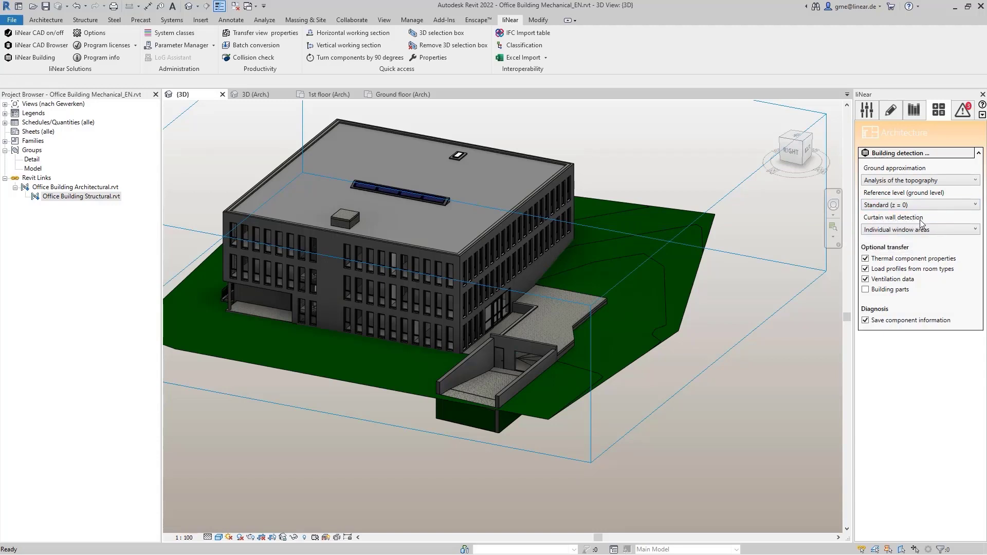
left_click(941, 231)
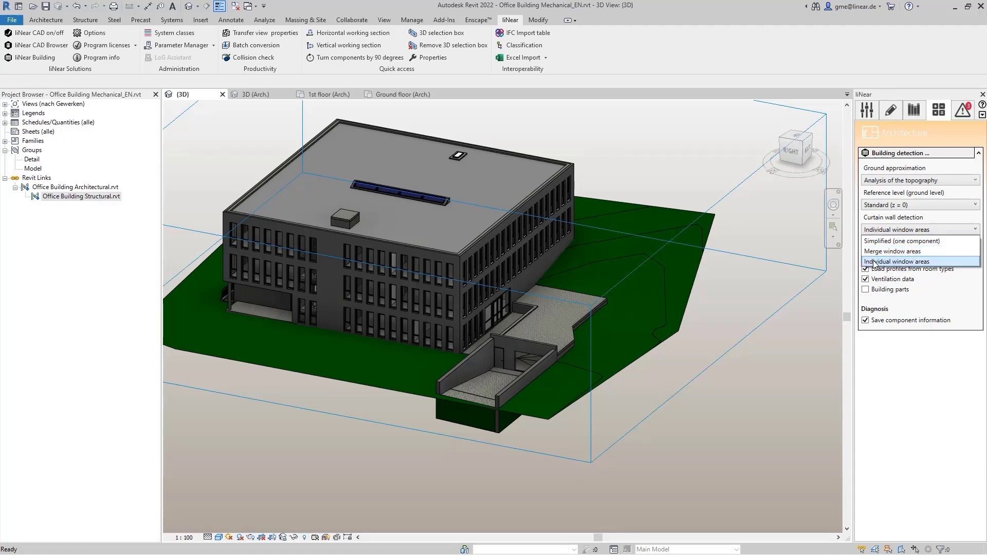
left_click(920, 263)
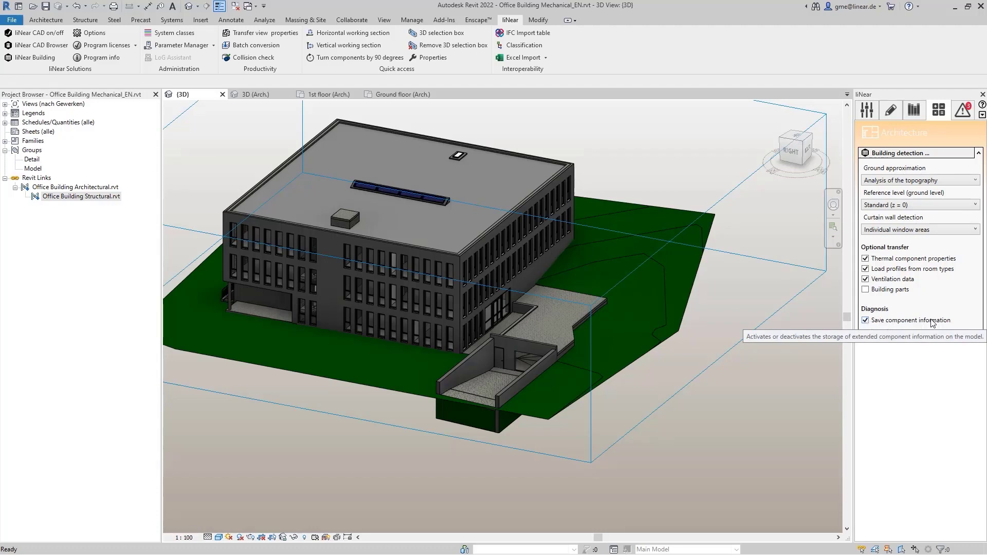
Launch liNear Building 22 maximised and start a project from the CAD model with the default template, declining the report
left_click(920, 154)
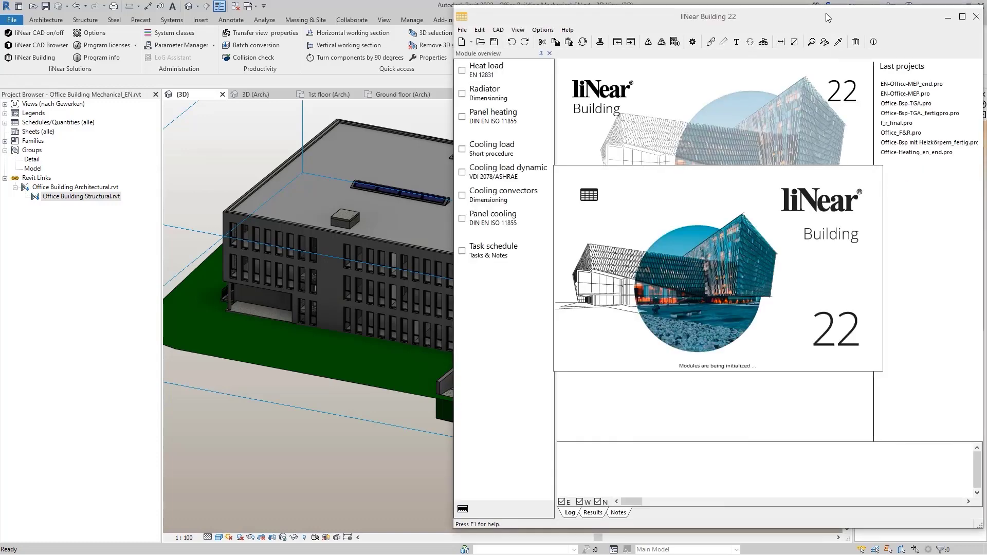
double_click(827, 17)
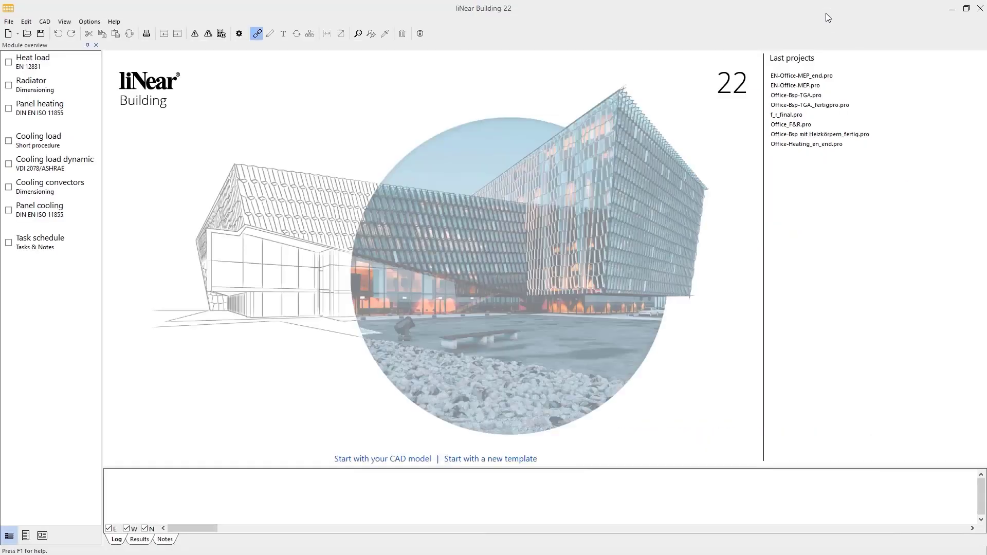
left_click(387, 459)
left_click(540, 354)
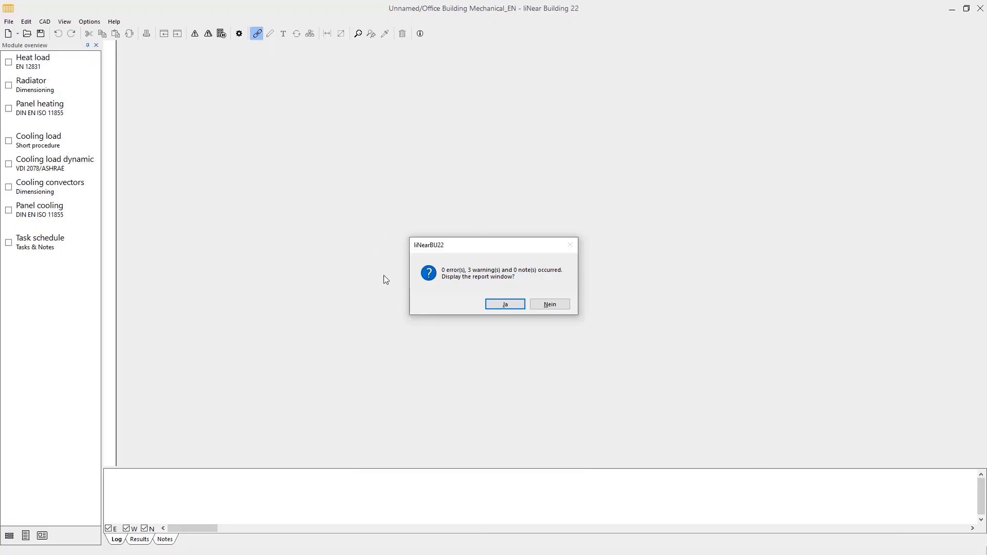
left_click(553, 303)
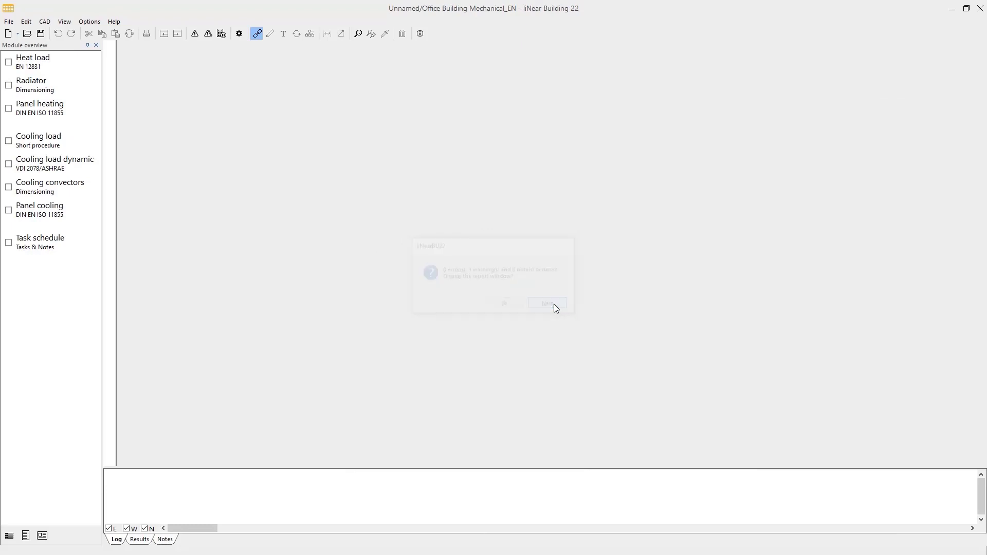
Set the building type to Office / administration building, confirm, and snap liNear to the right half
left_click(452, 195)
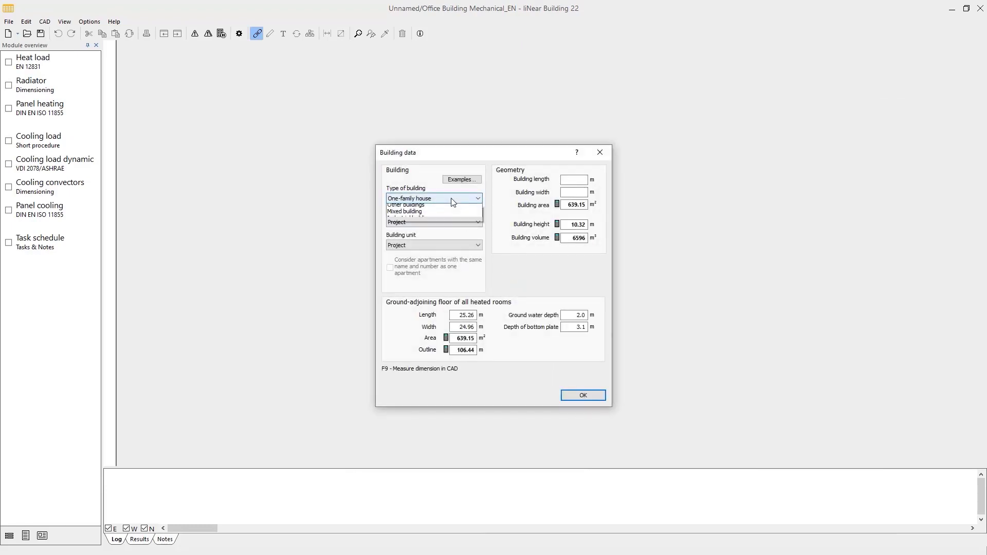
left_click(422, 222)
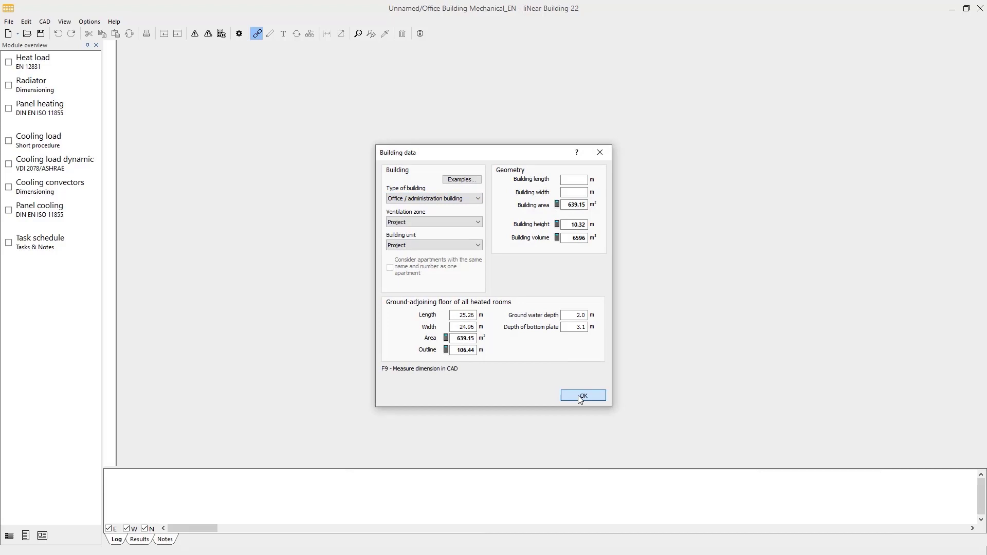
left_click(579, 395)
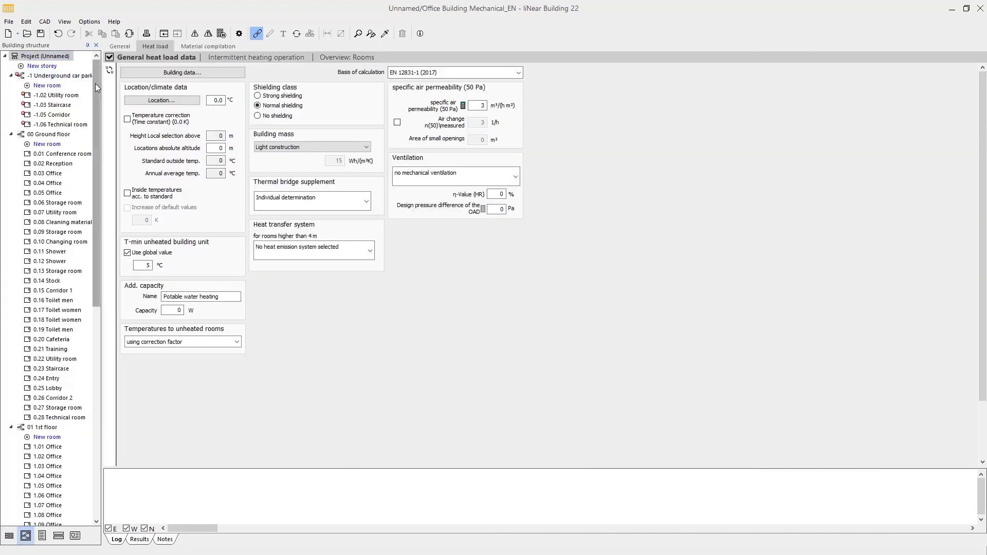
left_click_drag(95, 84, 95, 157)
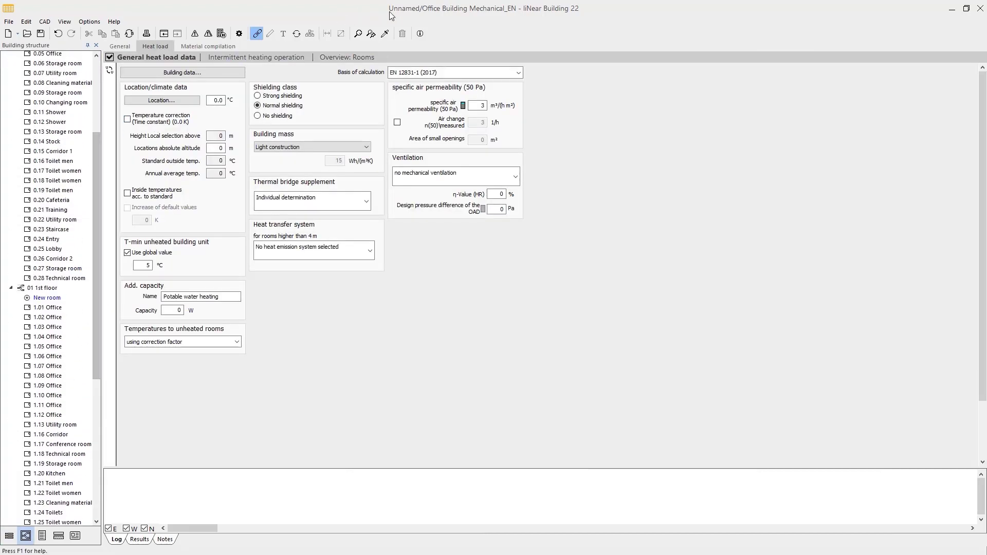
key("super+Right")
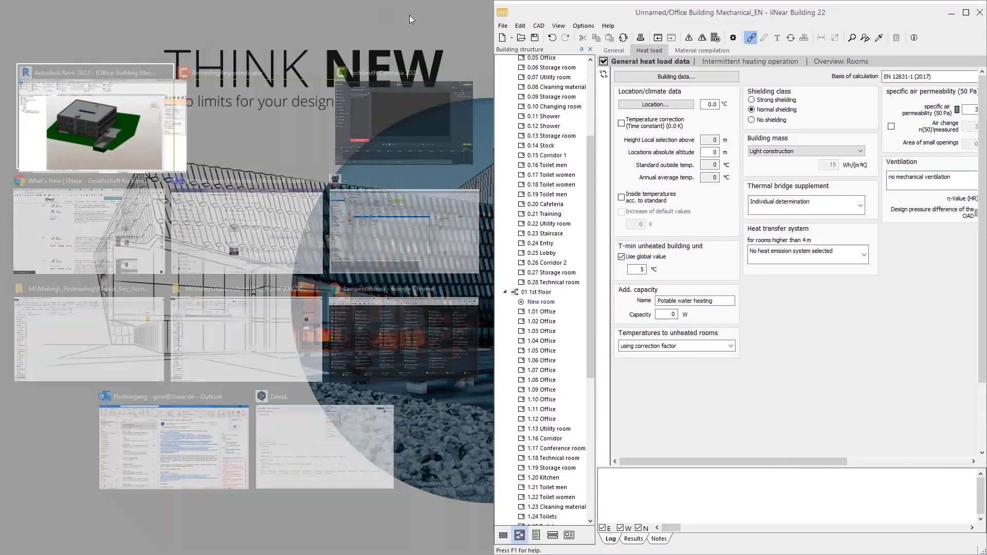
Place Revit on the left half with the 3D view filling it, rendered in Hidden Line style
left_click(96, 107)
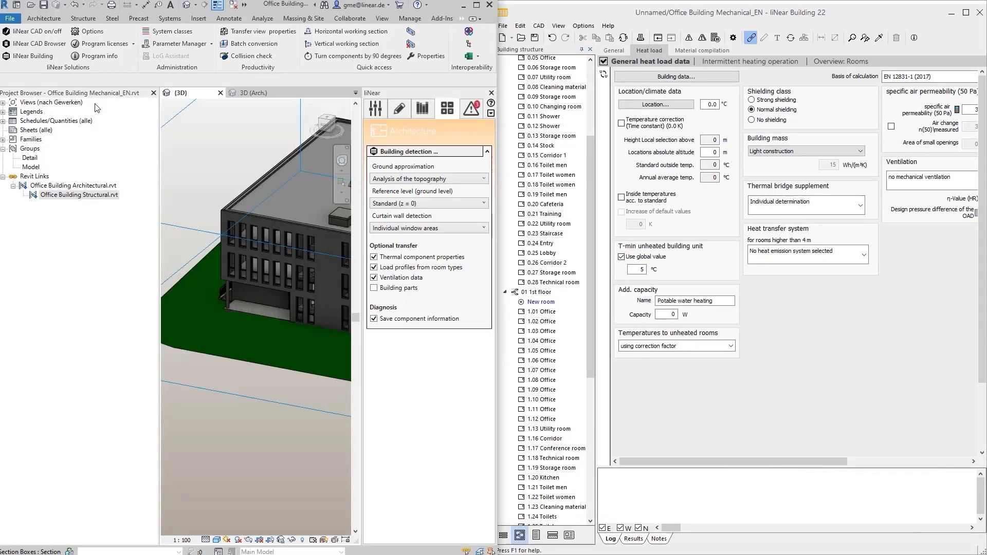
left_click(153, 92)
scroll(261, 277, "up", 3)
middle_click_drag(272, 280, 304, 338, "shift")
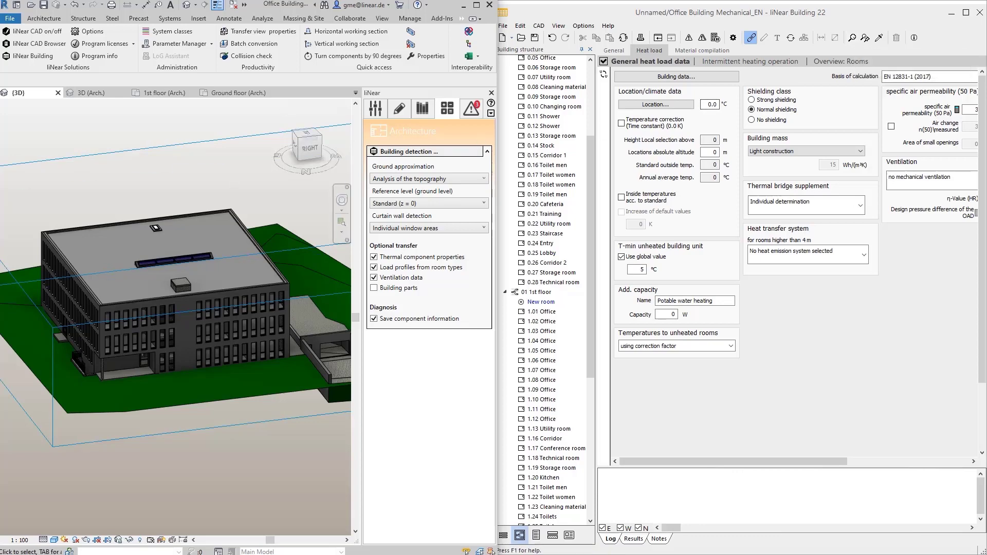
left_click(54, 540)
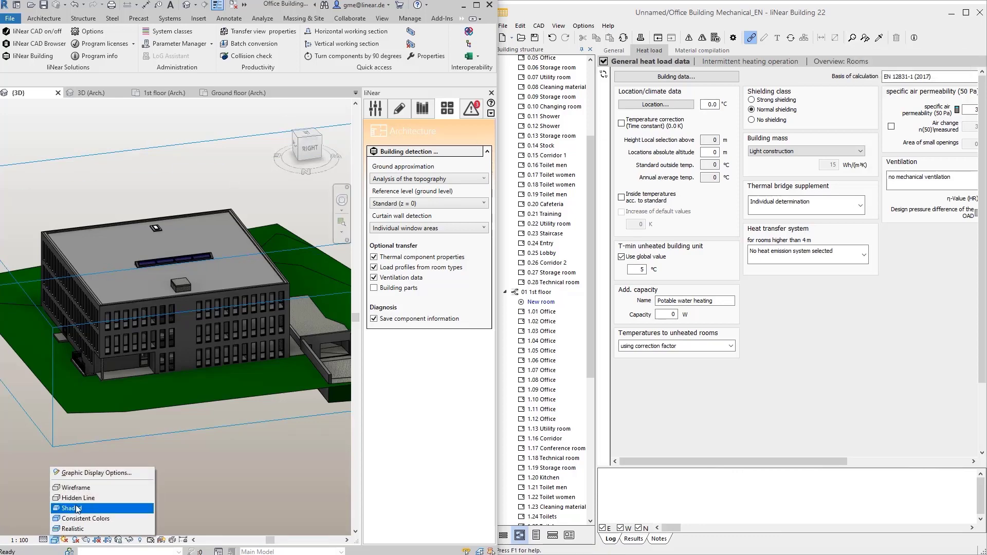
left_click(72, 498)
On liNear's Project page, hide the Architecture building shell so interiors show through
left_click(380, 110)
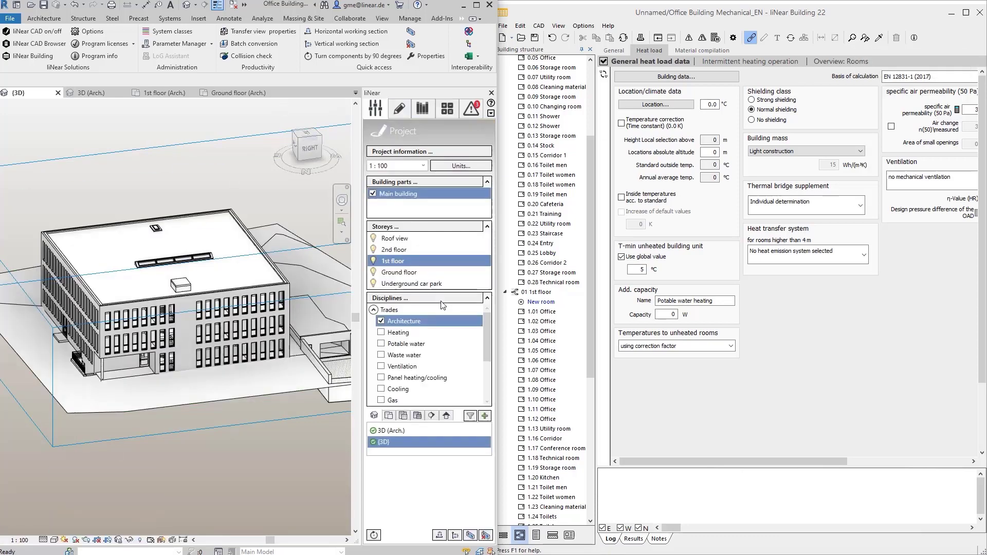
left_click(474, 321)
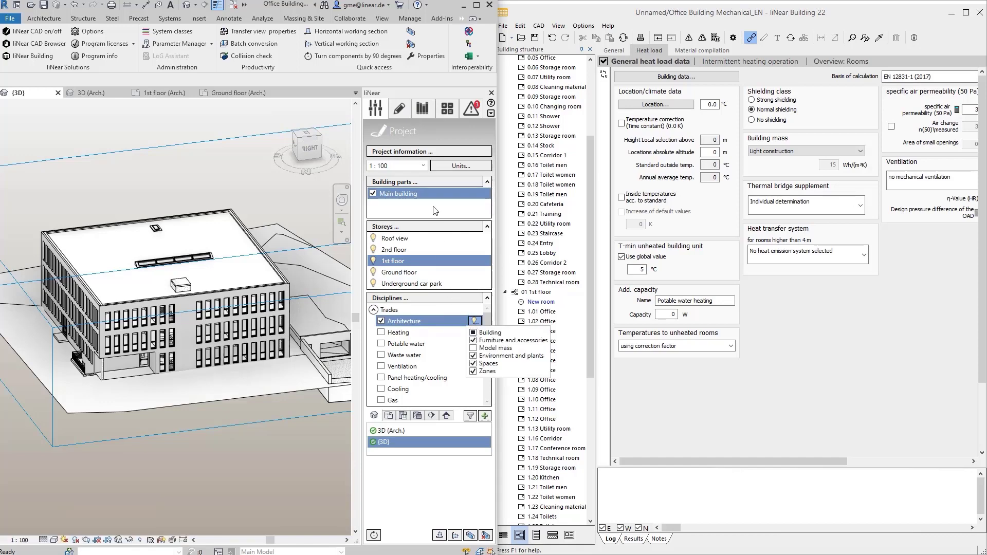
left_click(473, 333)
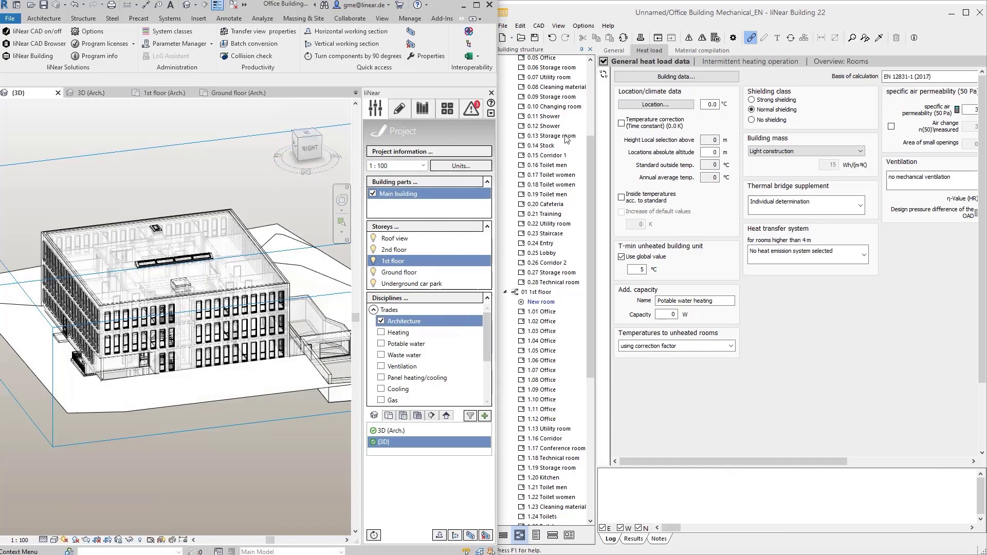
Open room 1.05 Office's heat-load data and show the room in the Revit model
left_click(542, 350)
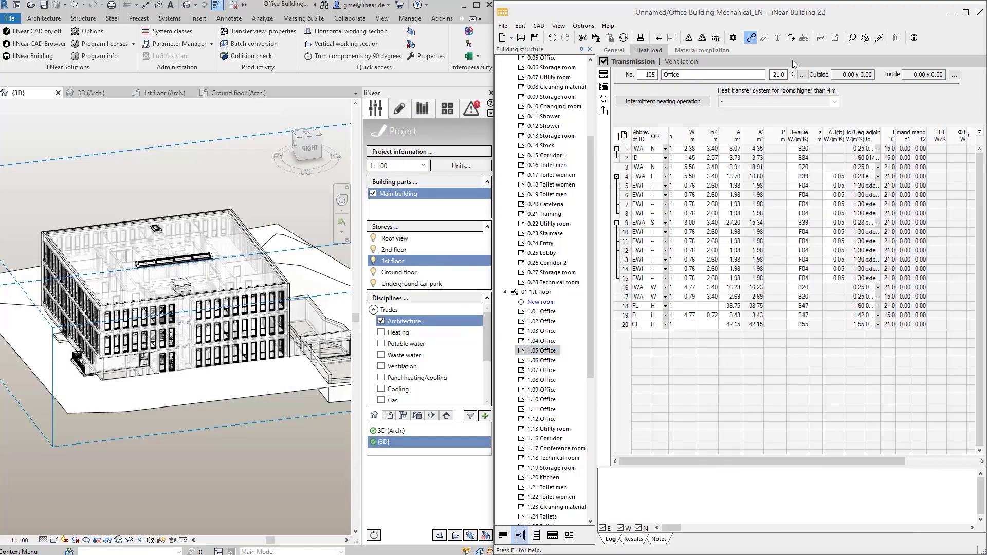
left_click(853, 40)
middle_click_drag(92, 340, 241, 329, "shift")
scroll(170, 327, "up", 3)
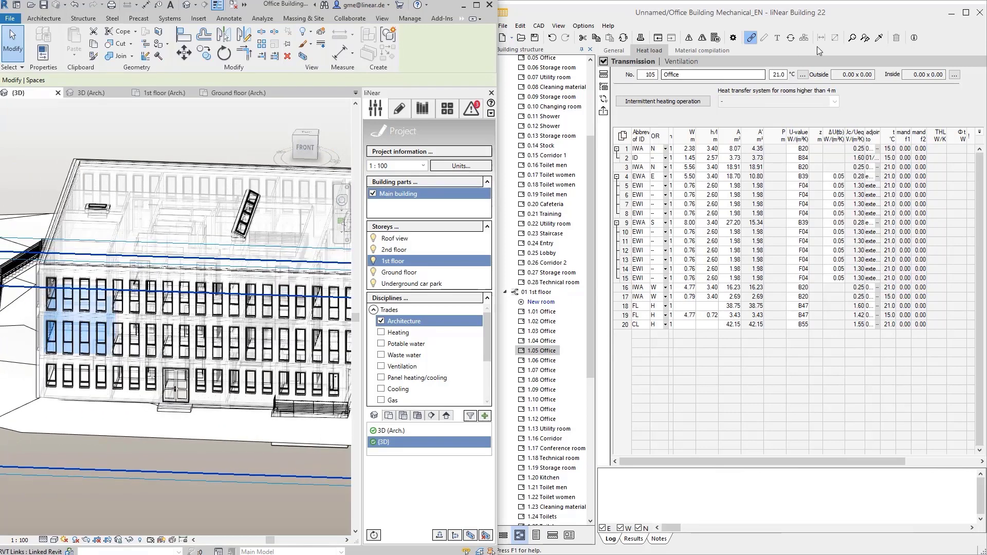
Enable automatic CAD selection and highlight rooms 1.06, 1.04, 1.03 Office and 0.25 Lobby in Revit
left_click(865, 38)
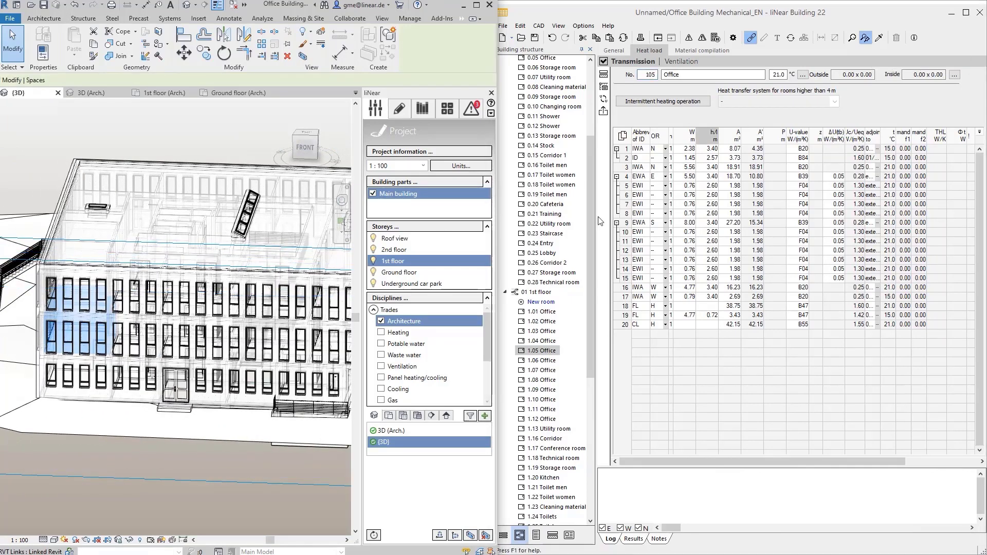
left_click(538, 361)
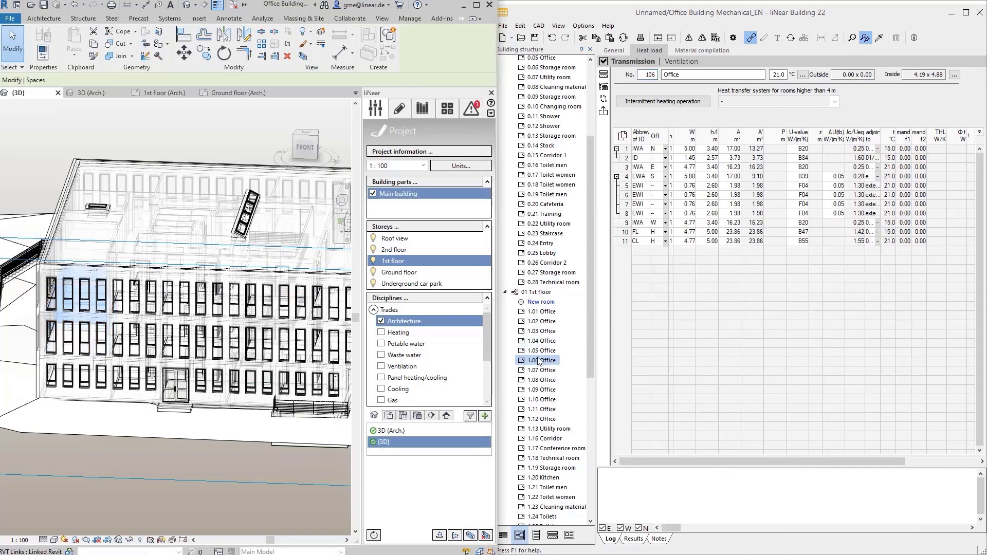
left_click(540, 340)
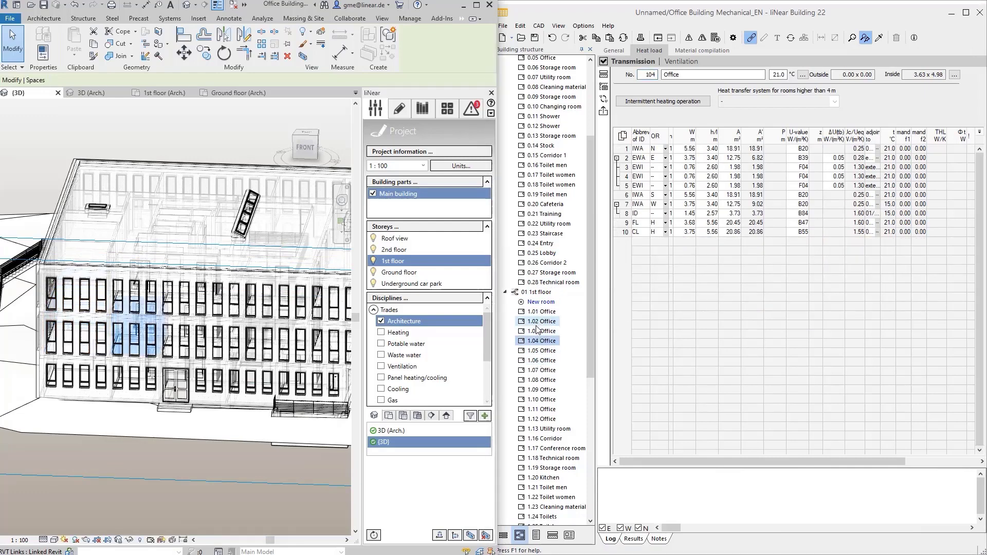
left_click(537, 330)
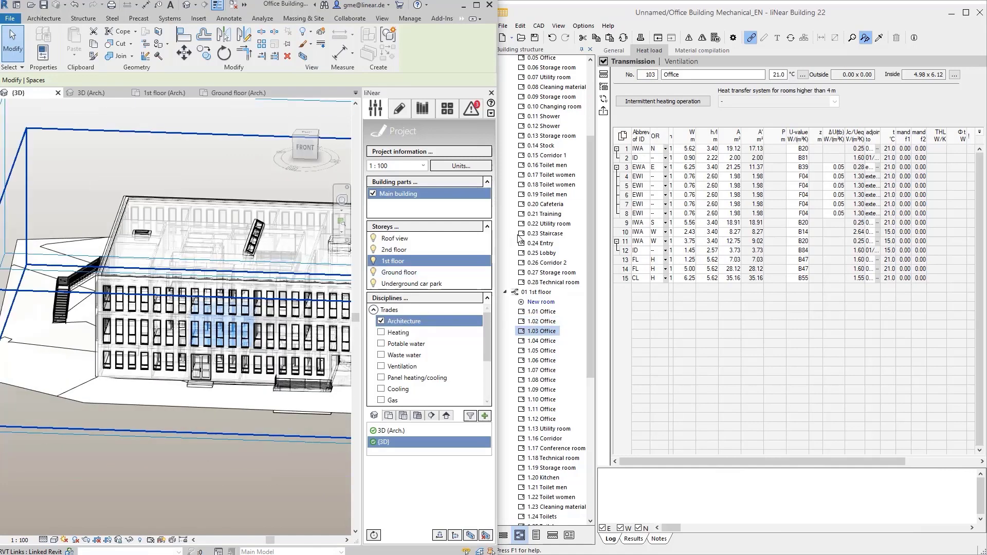
left_click(550, 252)
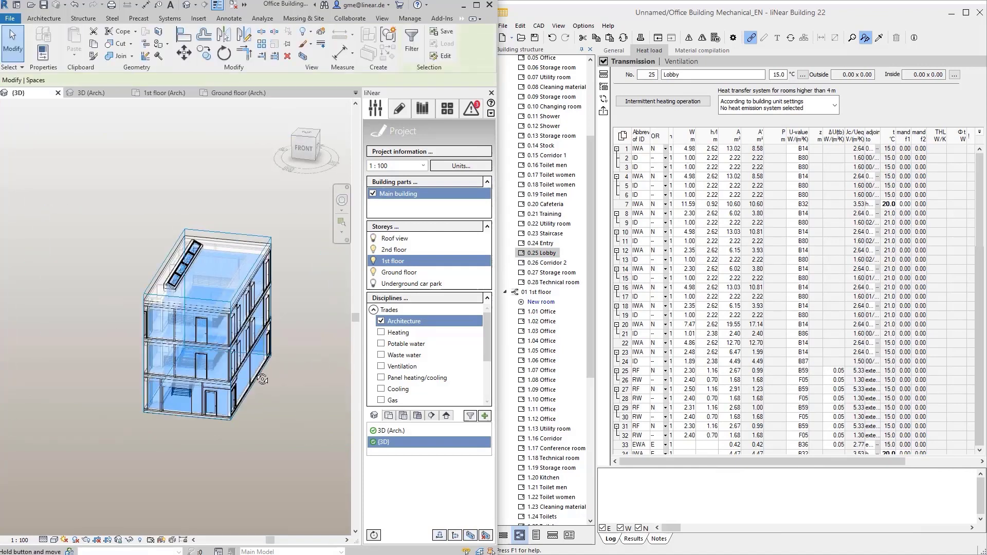
Turn the 3D model to a straight right-side view and zoom in on the Lobby
middle_click_drag(262, 379, 250, 295, "shift")
scroll(171, 282, "up", 2)
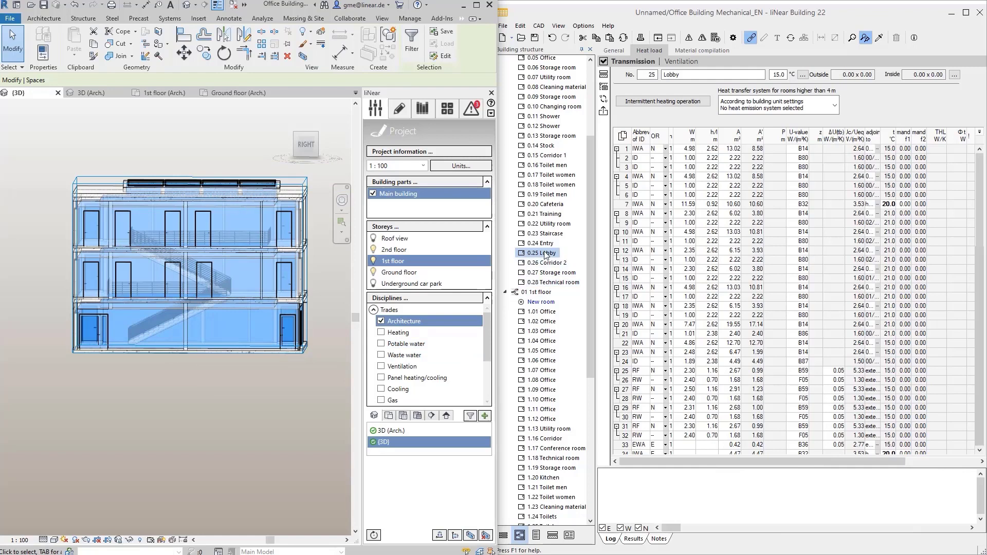
Locate room 1.04 Office on the 1st-floor plan and pan and zoom to fit the floor
scroll(797, 227, "down", 4)
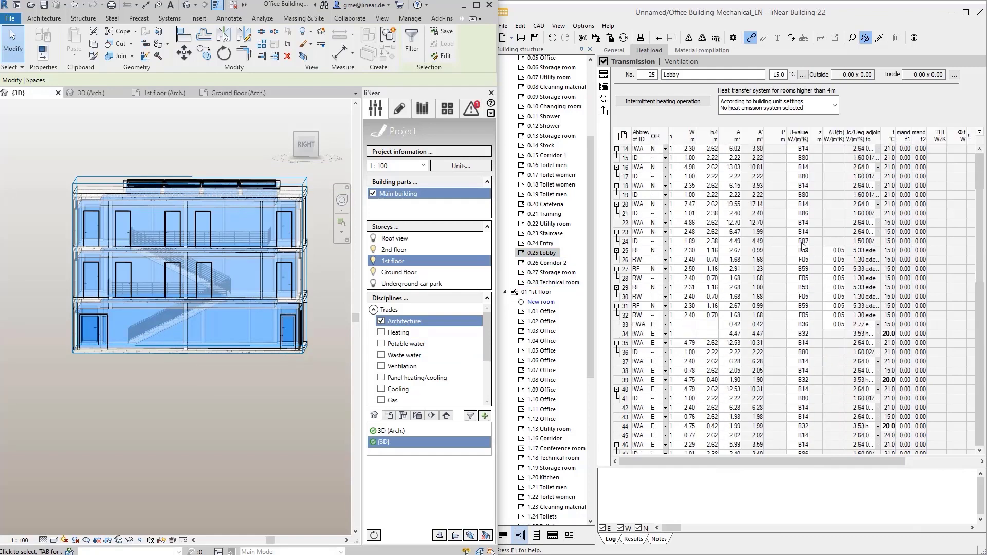
scroll(805, 252, "up", 4)
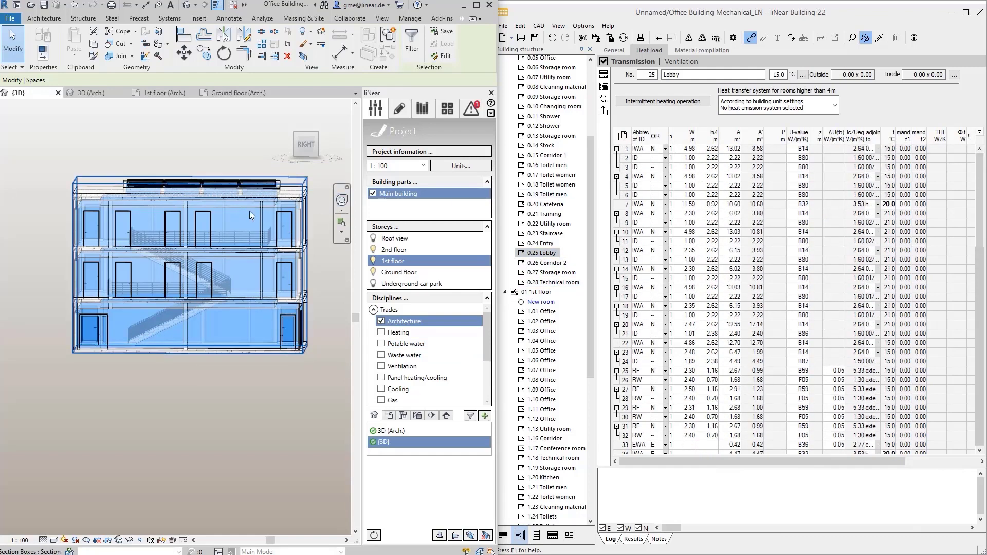
left_click(541, 342)
scroll(320, 289, "down", 2)
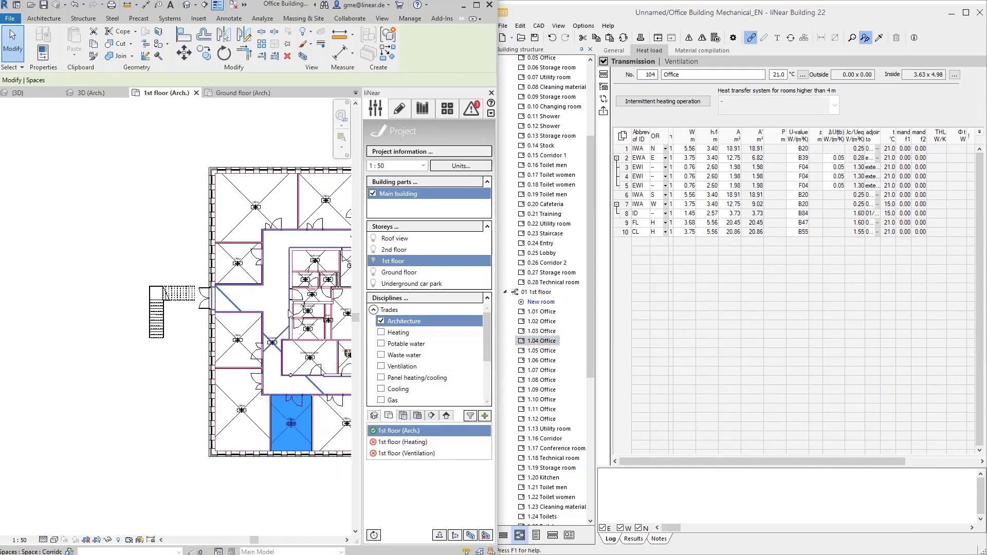
middle_click_drag(295, 326, 150, 314)
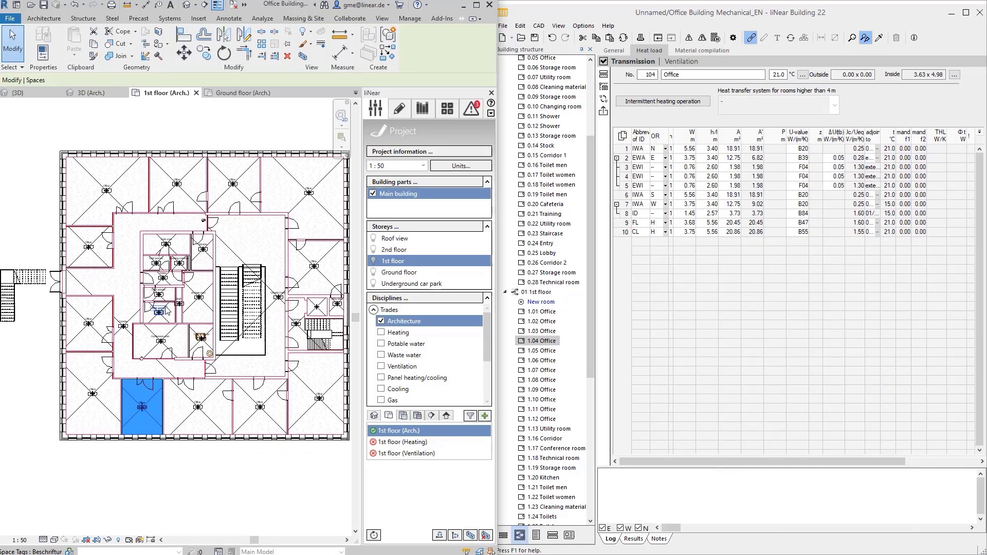
scroll(170, 380, "down", 1)
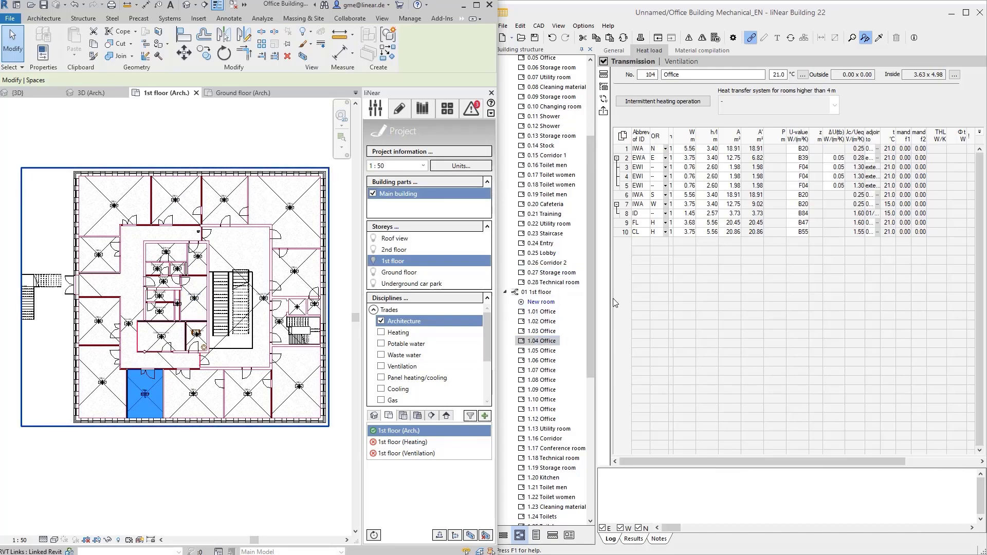
Highlight rooms 1.05, 1.06, 1.07 Office, 1.13 Utility, 1.12 and 1.11 Office on the plan
left_click(554, 351)
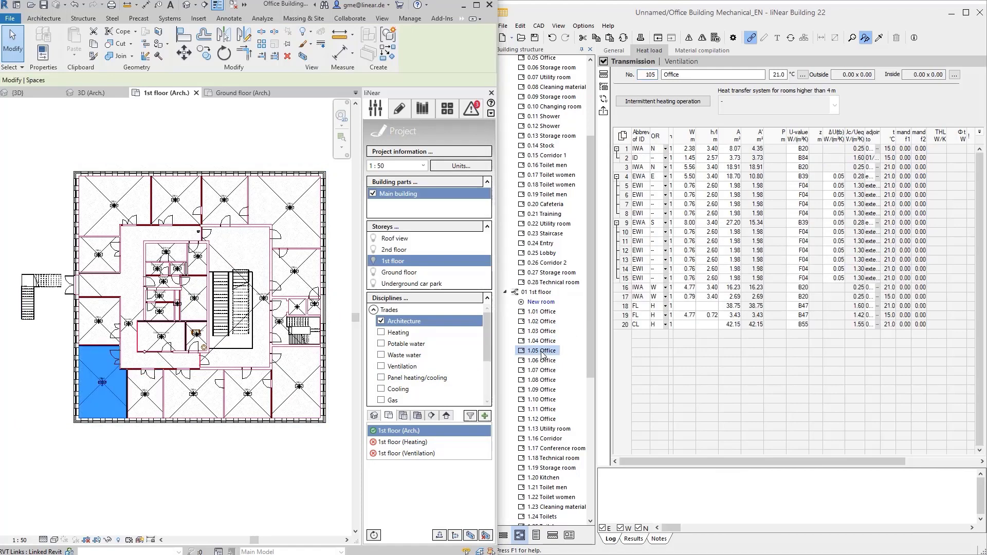
left_click(544, 361)
left_click(540, 371)
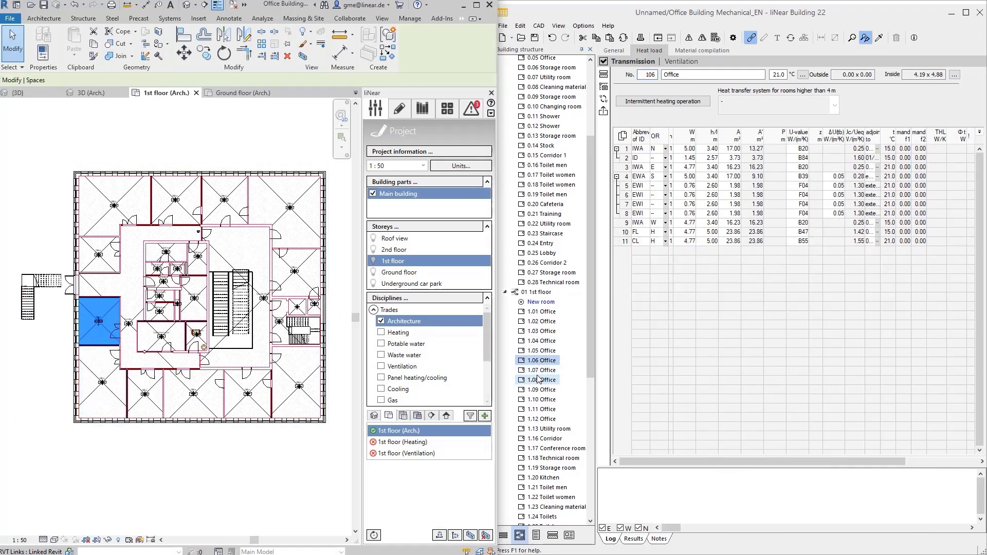
left_click(545, 430)
left_click(544, 420)
left_click(544, 409)
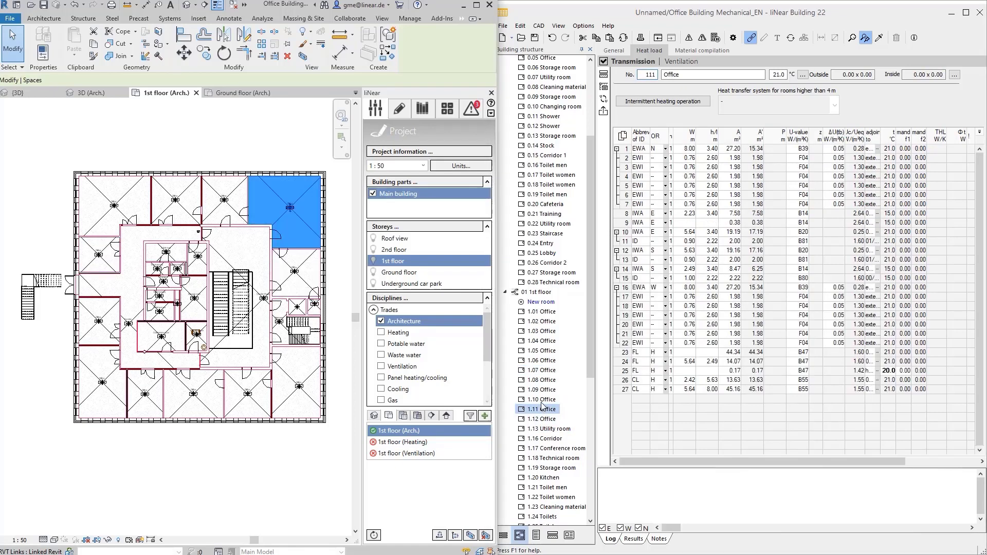
Highlight 1.17 Conference, 1.18 Technical, 1.16 Corridor, Offices 1.10 to 1.07, ending on 1.05 Office
left_click(548, 448)
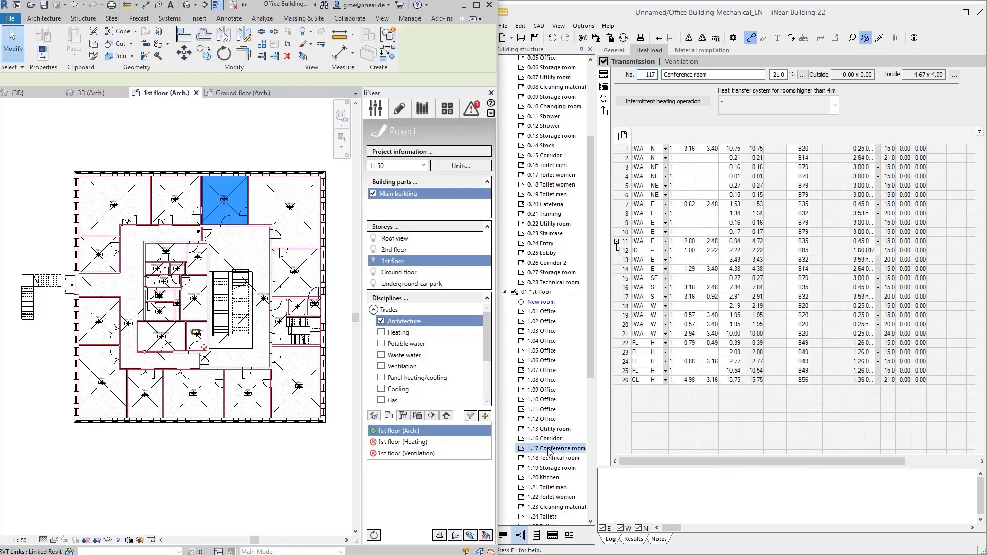
left_click(549, 457)
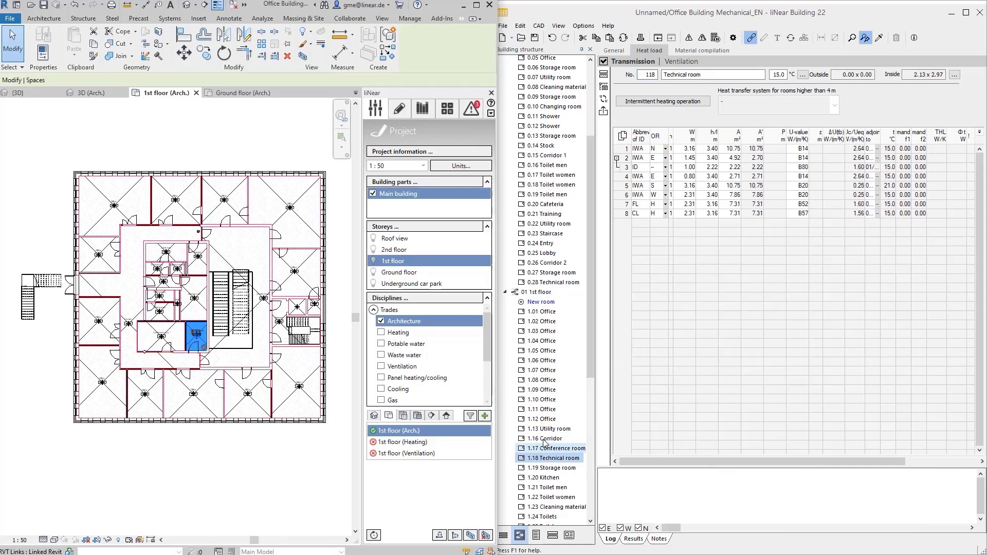
left_click(545, 439)
left_click(544, 399)
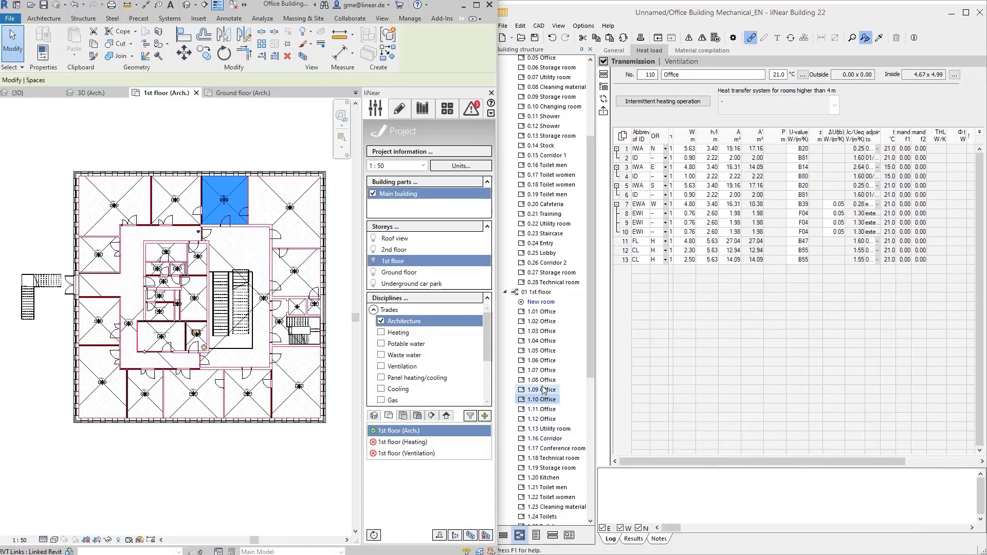
left_click(544, 390)
left_click(544, 380)
left_click(545, 371)
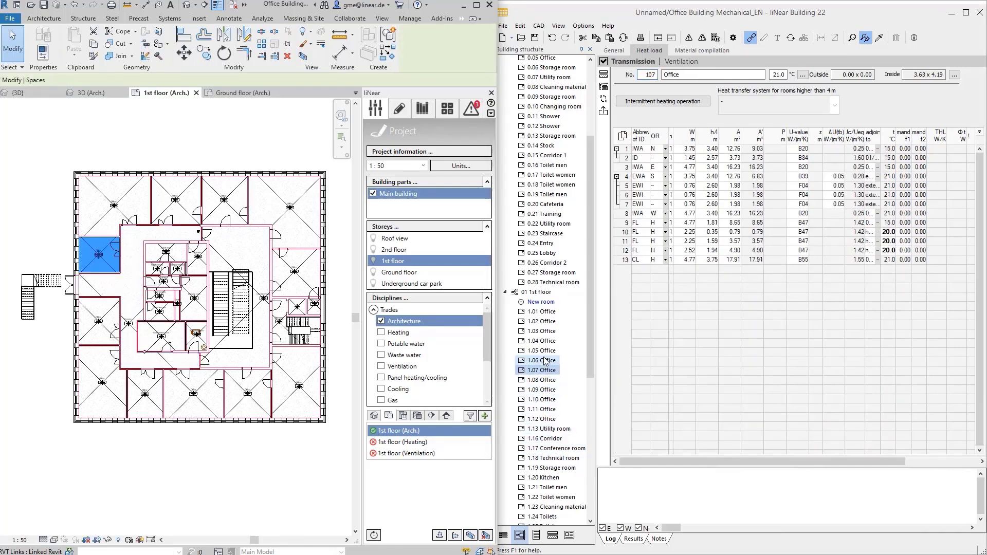
left_click(544, 353)
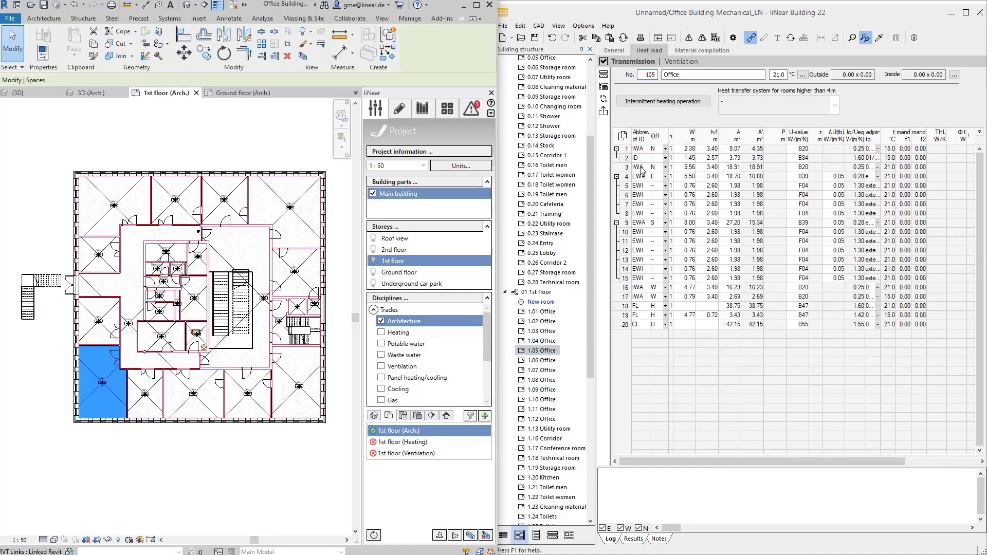
Switch to the 3D view and load room 0.03 Office into the heat-load table
left_click(92, 95)
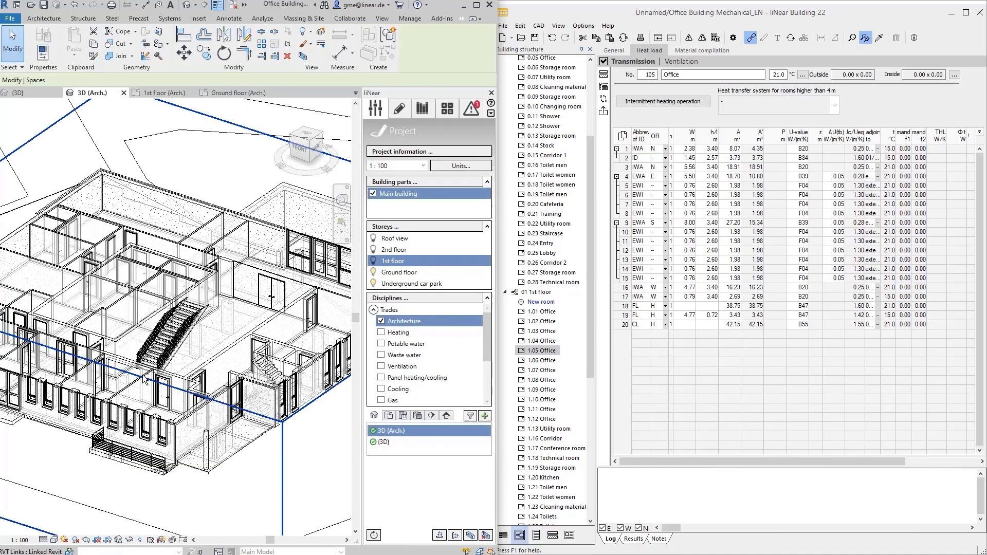
middle_click_drag(144, 380, 301, 291, "shift")
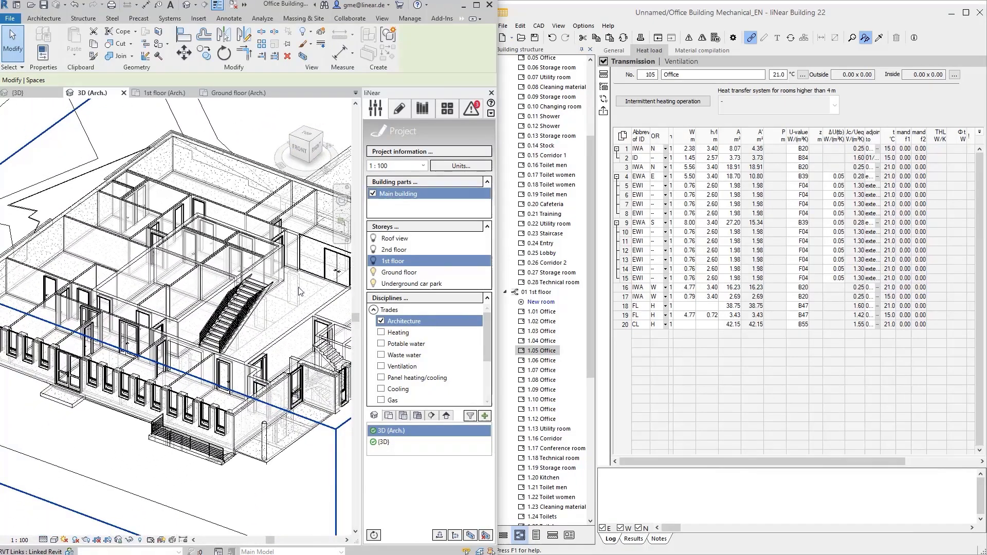
scroll(546, 154, "up", 3)
left_click(541, 97)
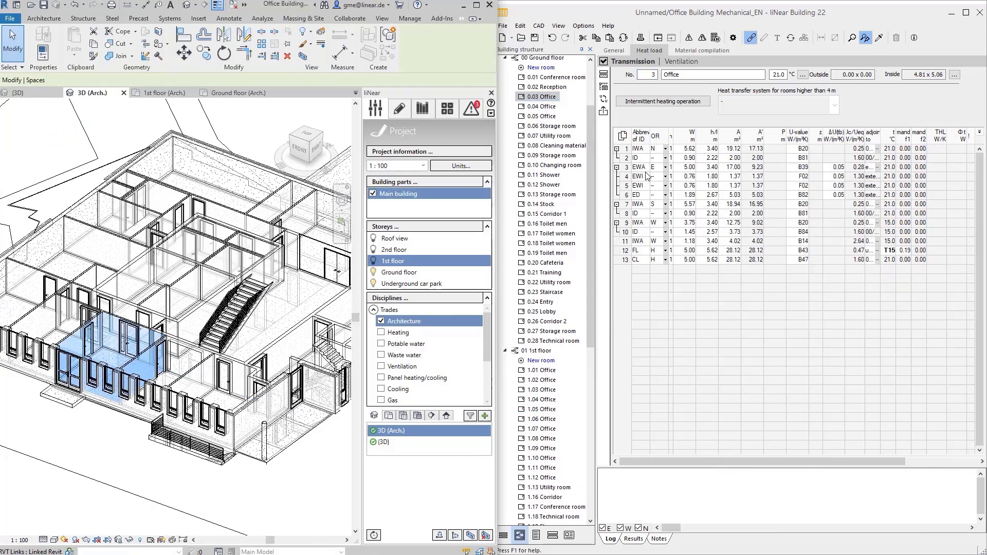
Highlight the elements of heat-load rows 7, 9 IWA, 12 FL, 10, 6 ED and 5 EWI in the model
left_click(640, 204)
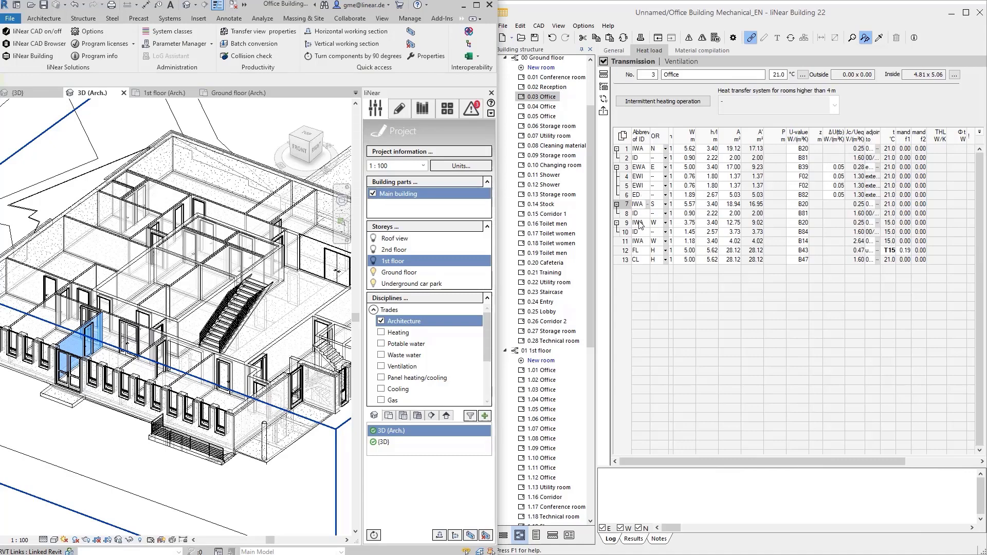
left_click(641, 224)
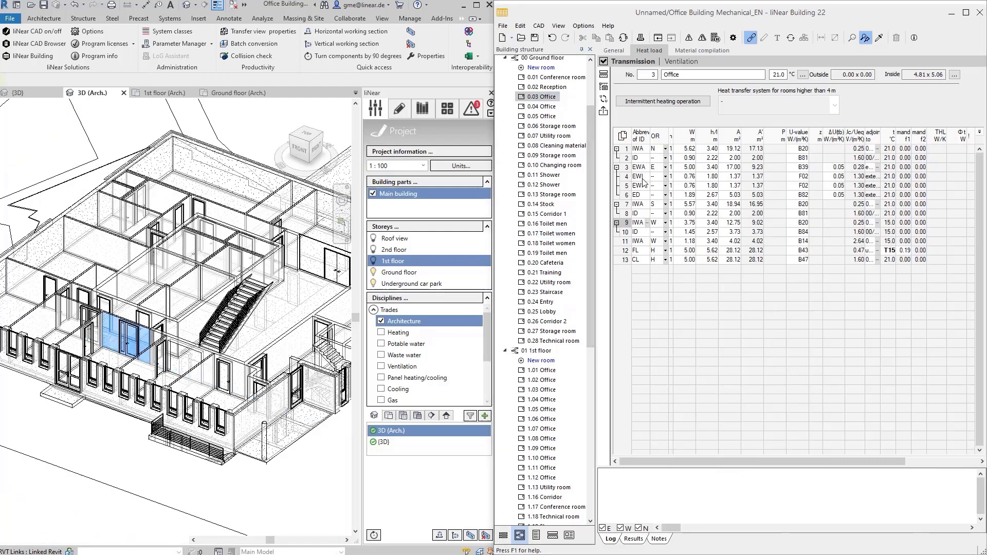
scroll(123, 380, "up", 4)
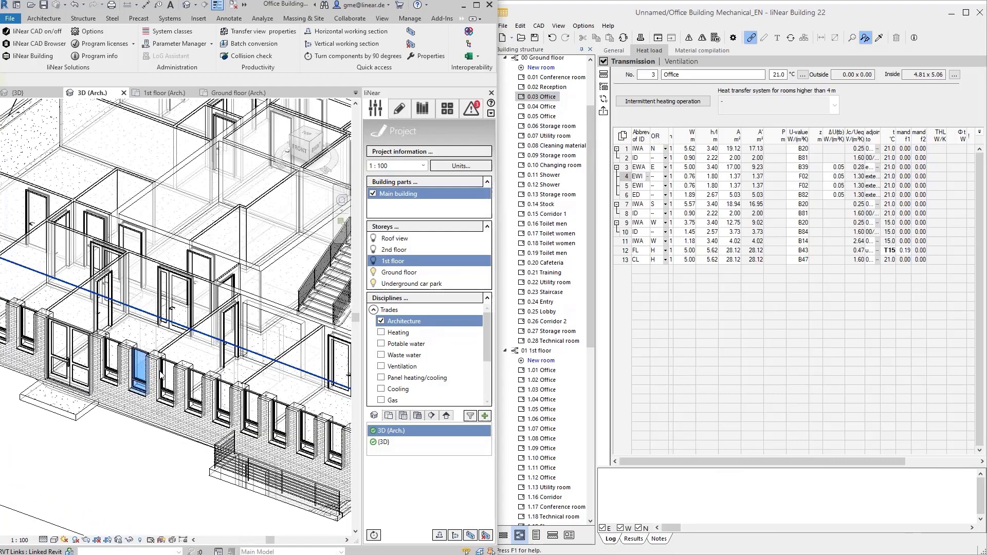
scroll(138, 366, "down", 2)
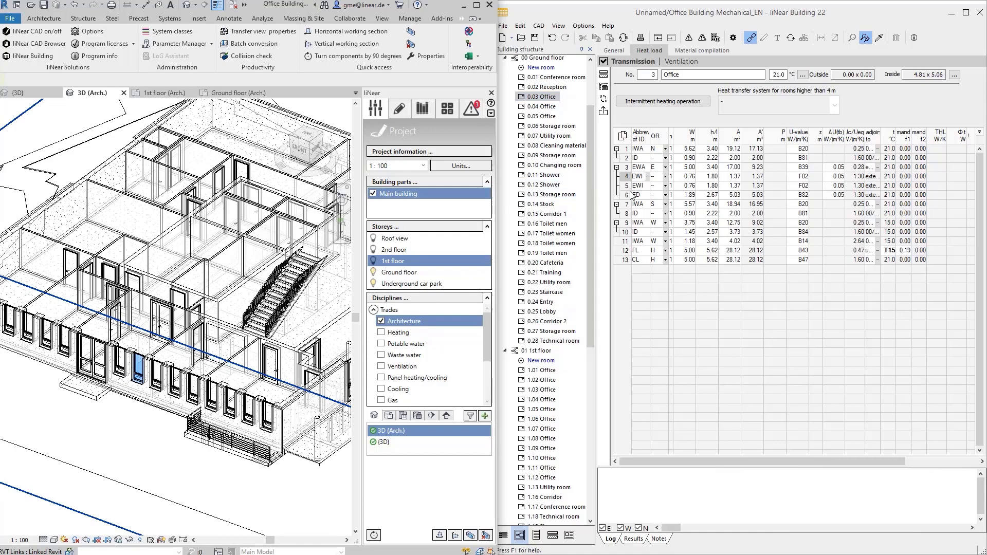
left_click(636, 251)
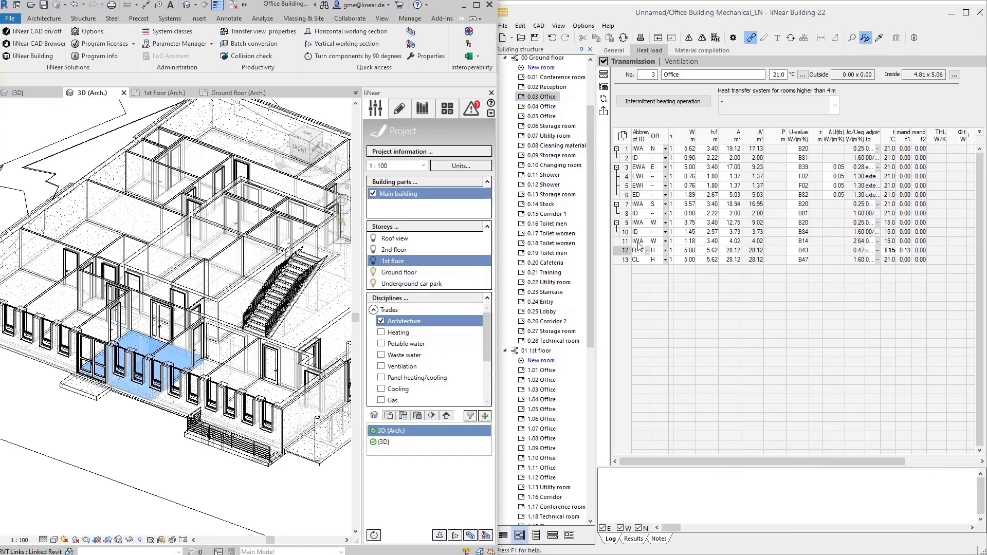
left_click(639, 232)
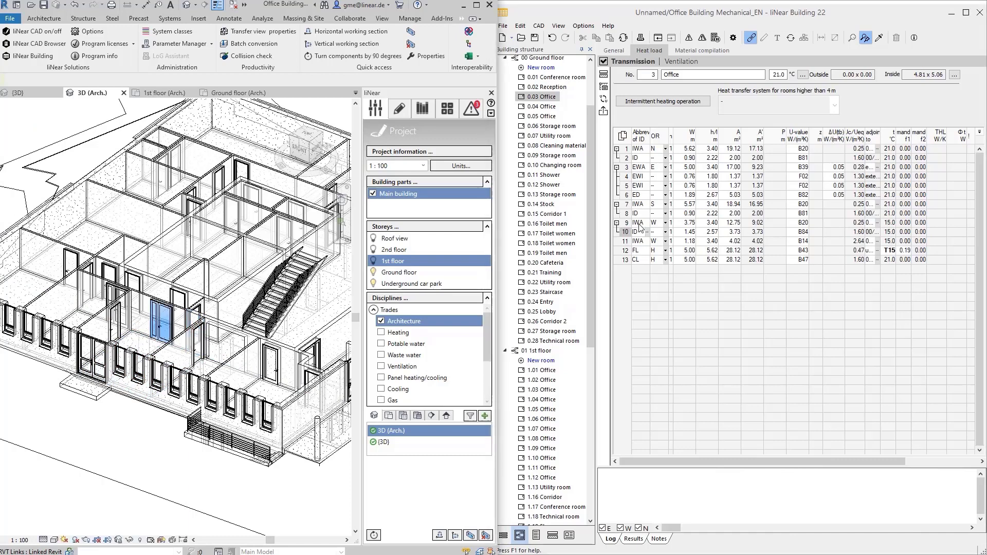
left_click(641, 204)
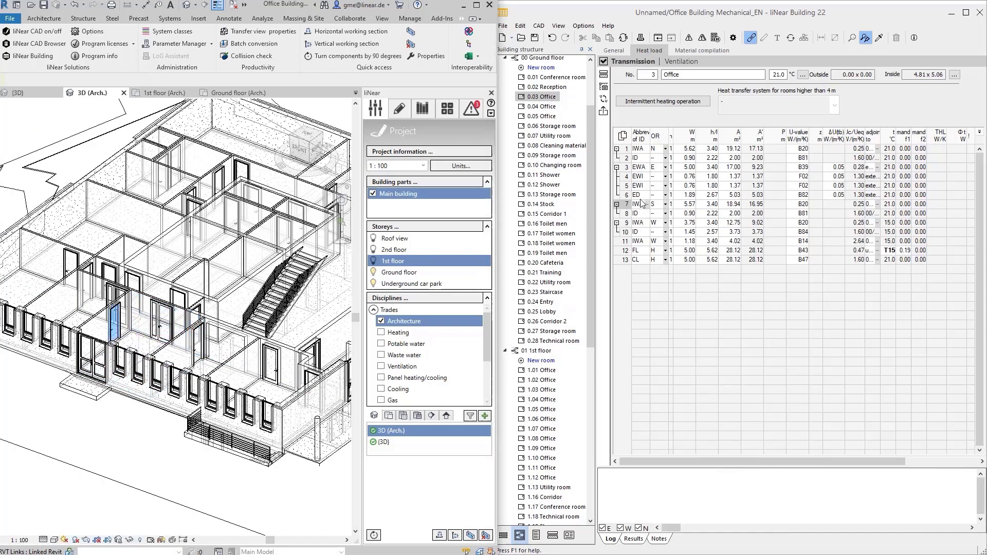
left_click(642, 196)
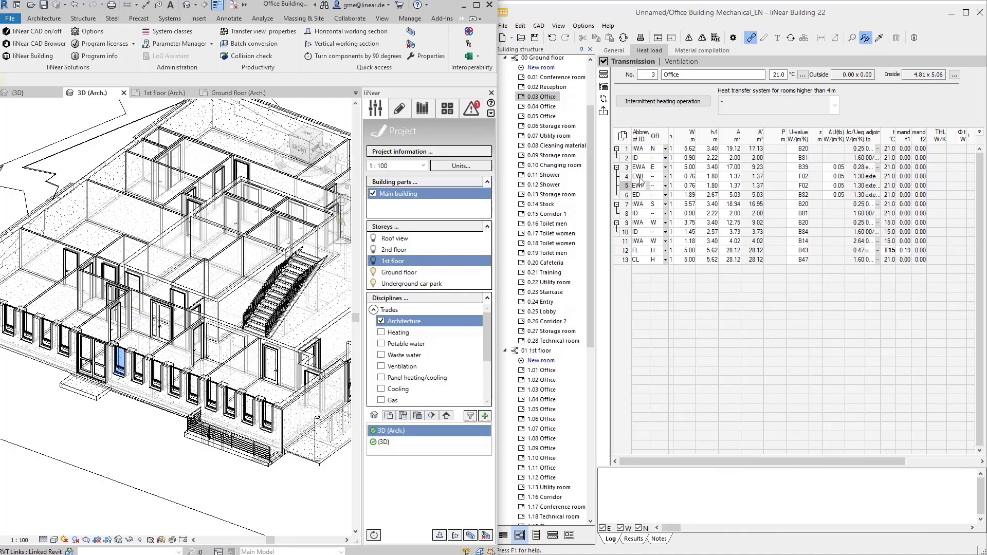
left_click(642, 185)
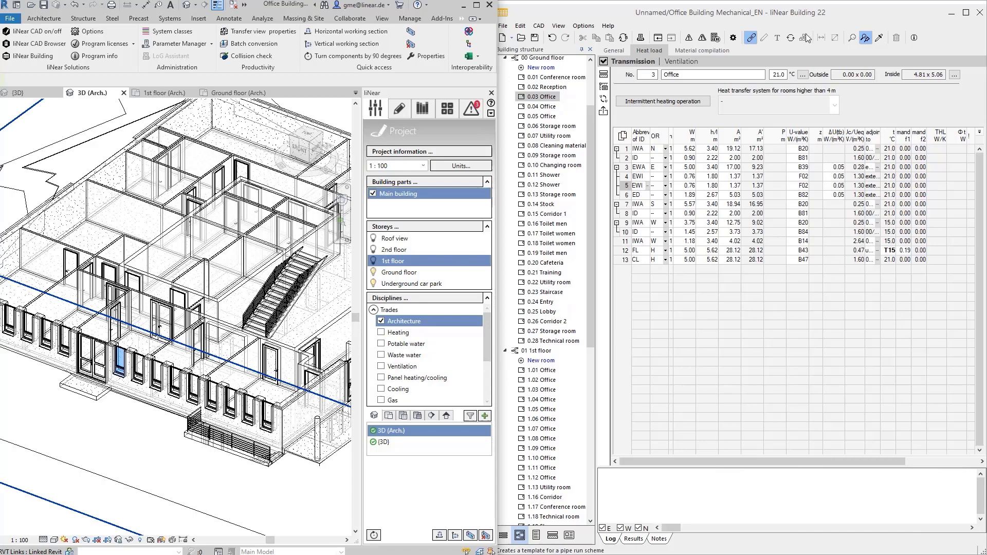
Pick a wall, the floor and another wall in the 3D view to find their table rows
left_click(880, 38)
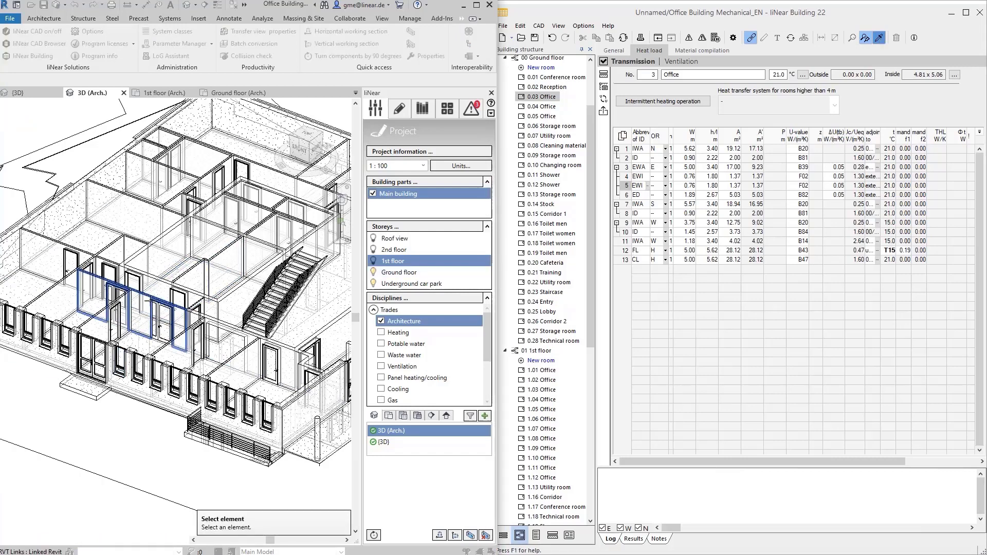
left_click(142, 303)
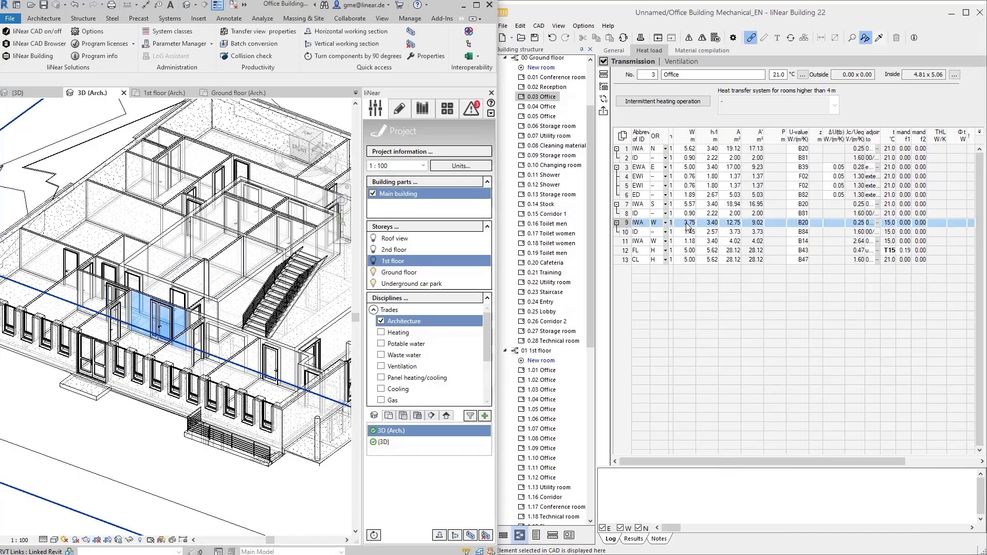
left_click(880, 38)
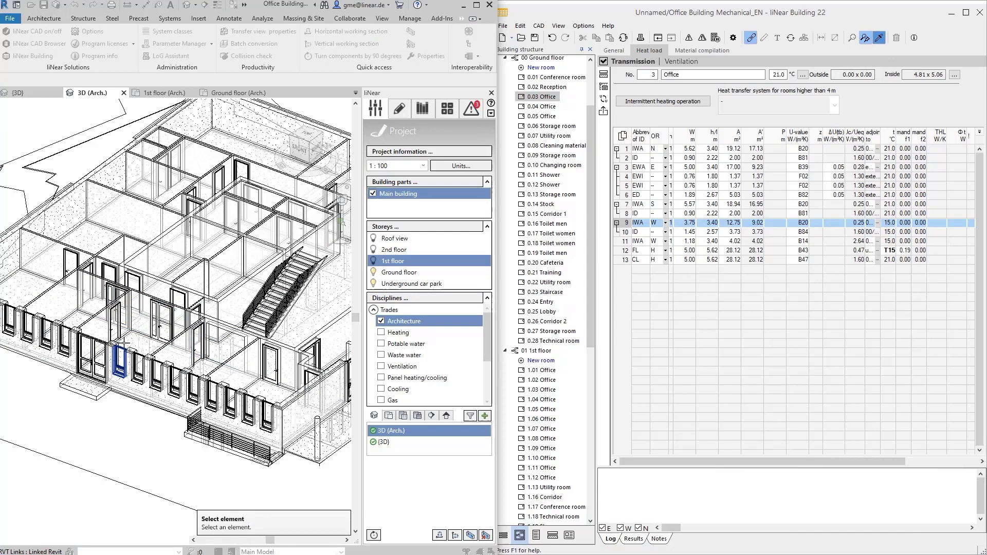
left_click(153, 341)
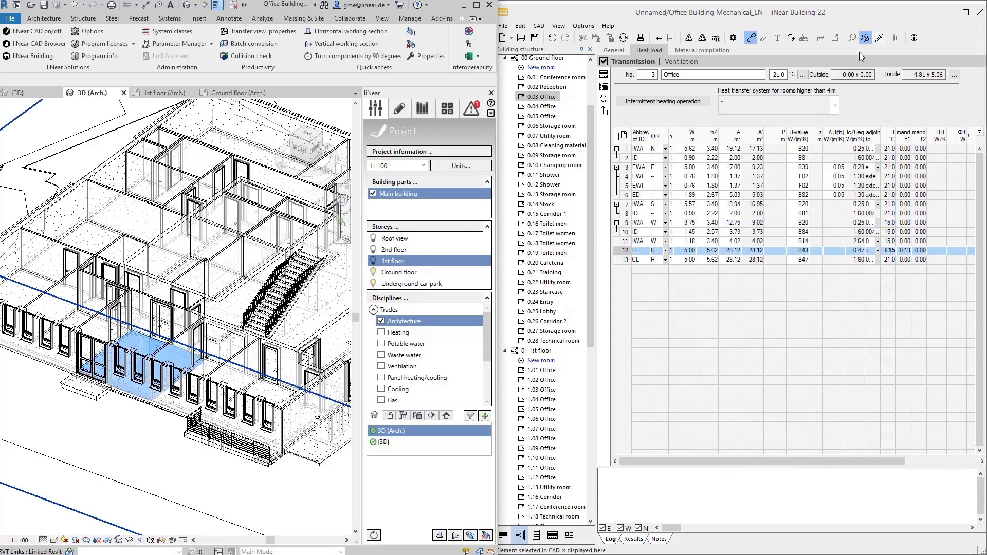
left_click(880, 39)
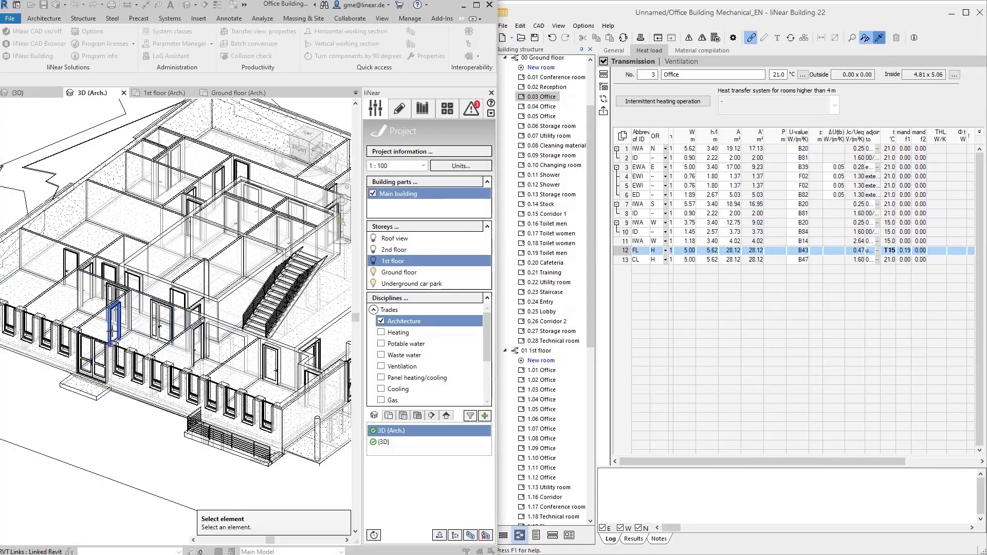
left_click(102, 334)
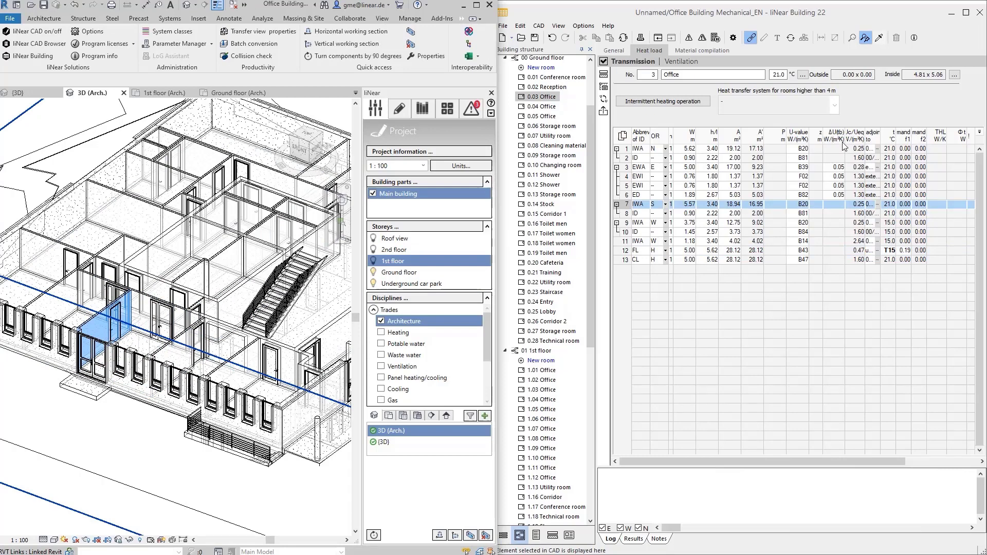
Tab-cycle to the whole wall chain and pick it, revealing its row 9 IWA
left_click(880, 38)
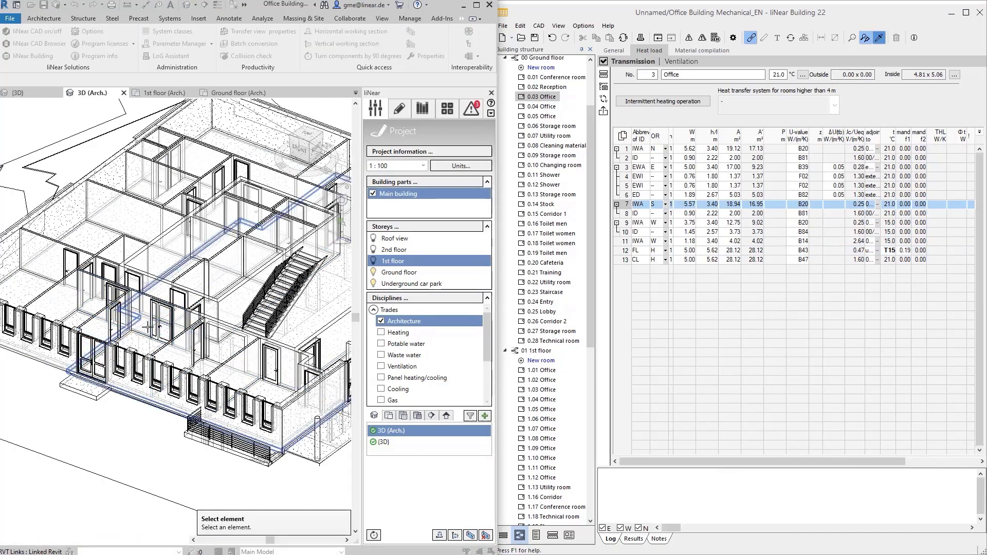
key("Tab")
key("Tab")
key("Tab")
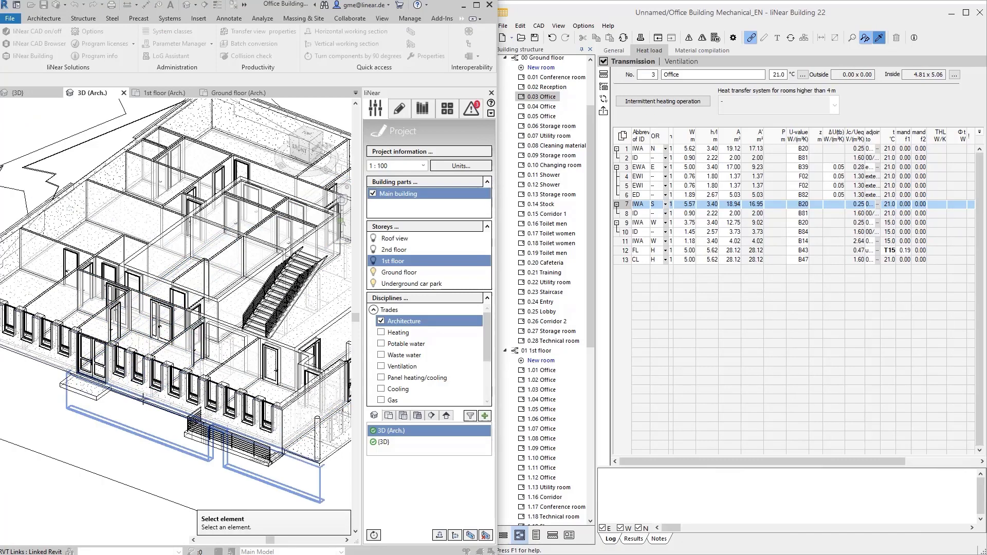
key("Tab")
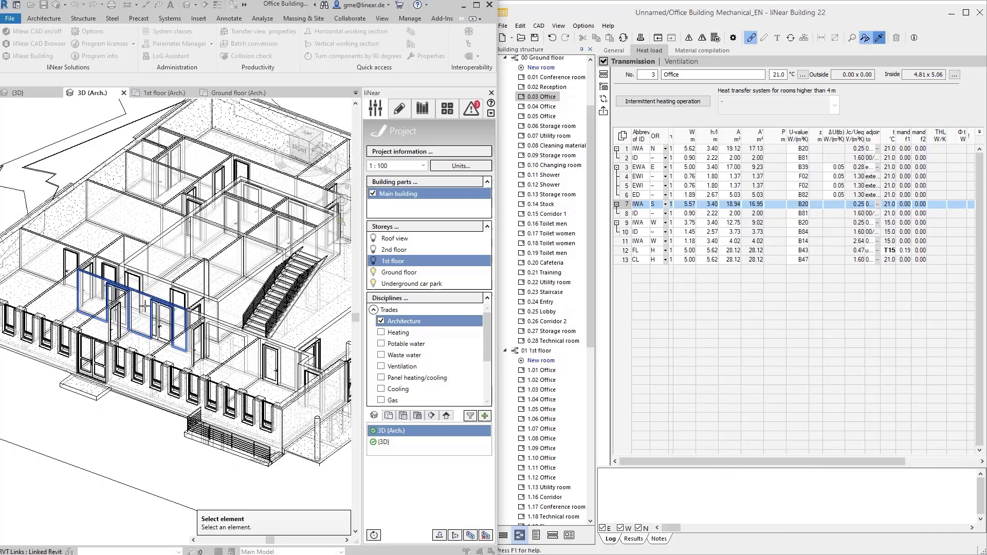
left_click(146, 308)
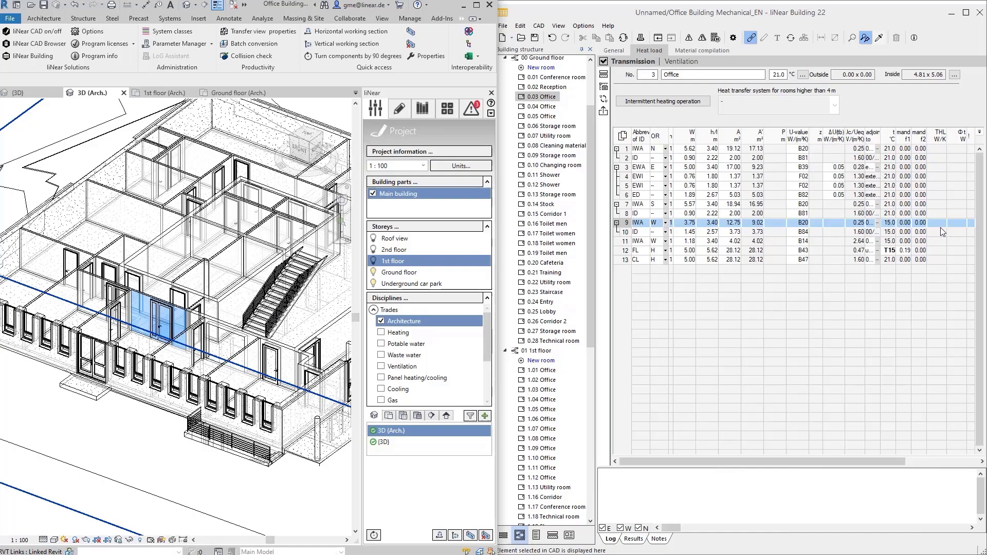
Pick the corridor wall in the 3D view to load 0.26 Corridor 2's heat-load table
middle_click_drag(254, 338, 67, 314, "shift")
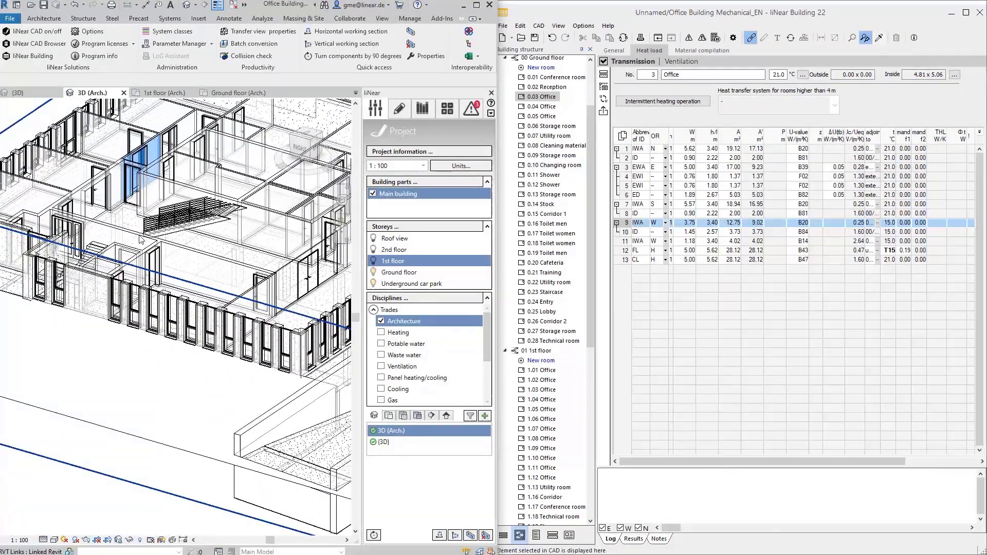
scroll(204, 271, "up", 3)
middle_click_drag(204, 271, 153, 249, "shift")
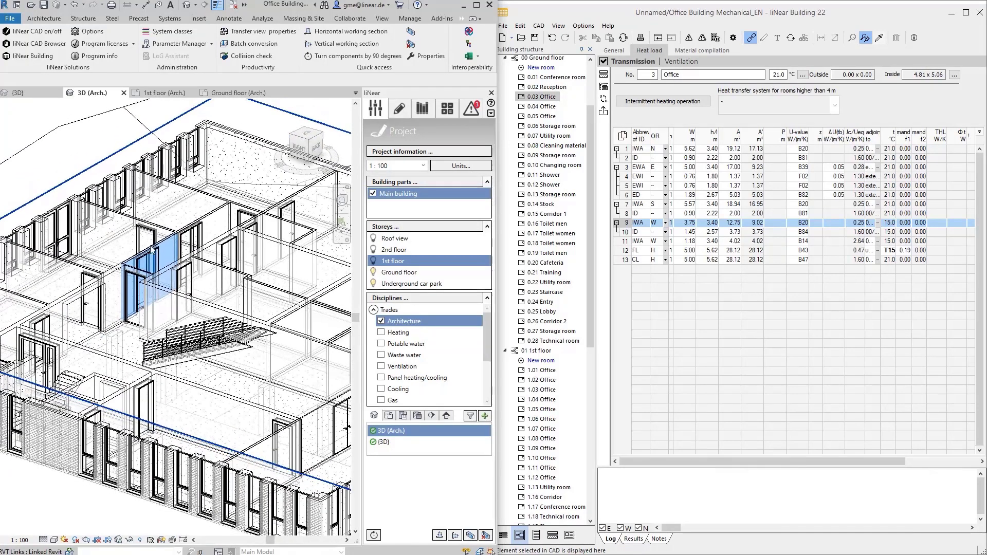
left_click(879, 37)
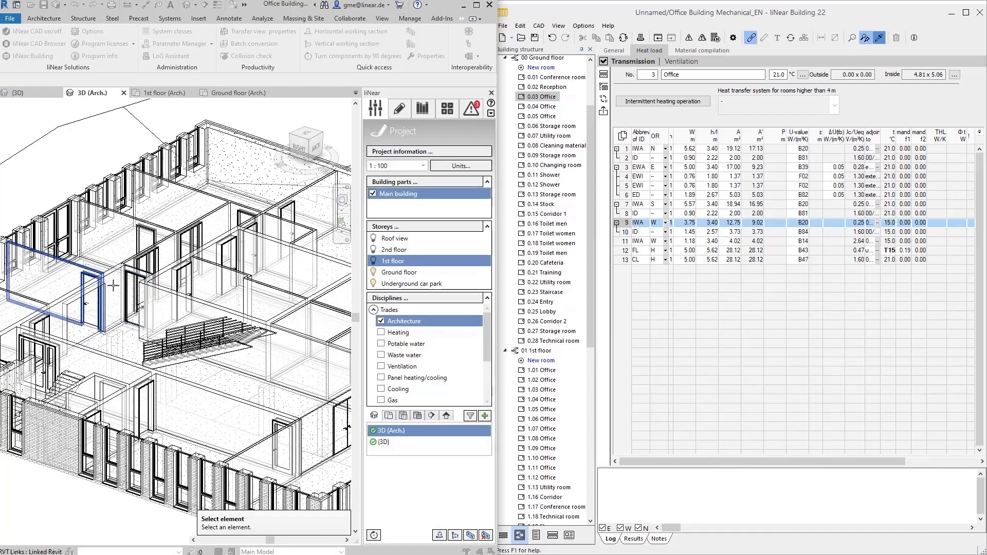
left_click(165, 244)
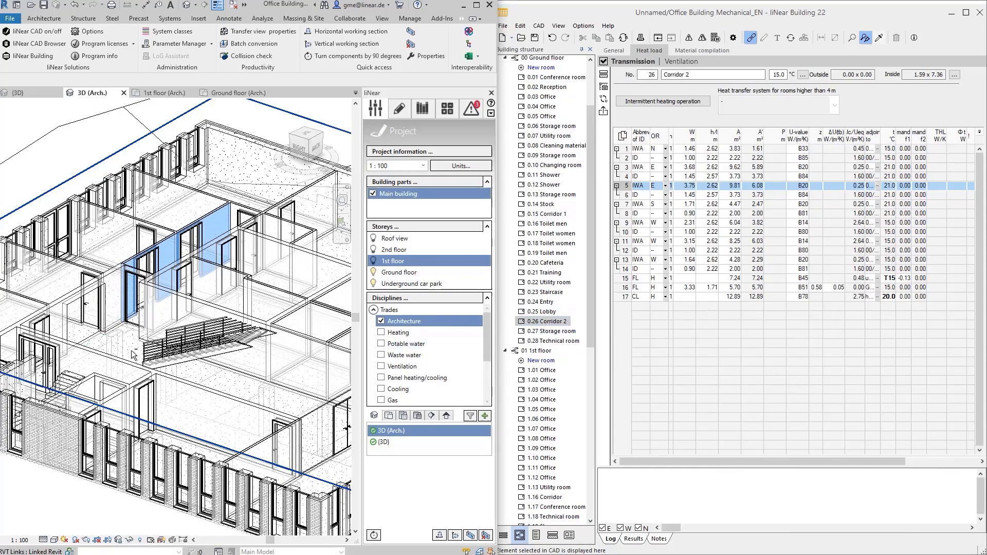
middle_click_drag(147, 363, 332, 368, "shift")
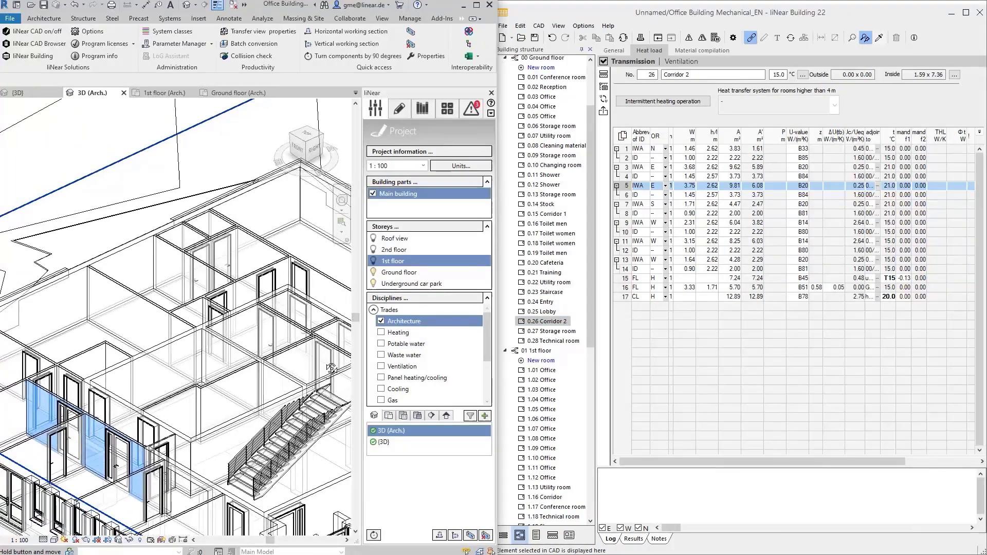